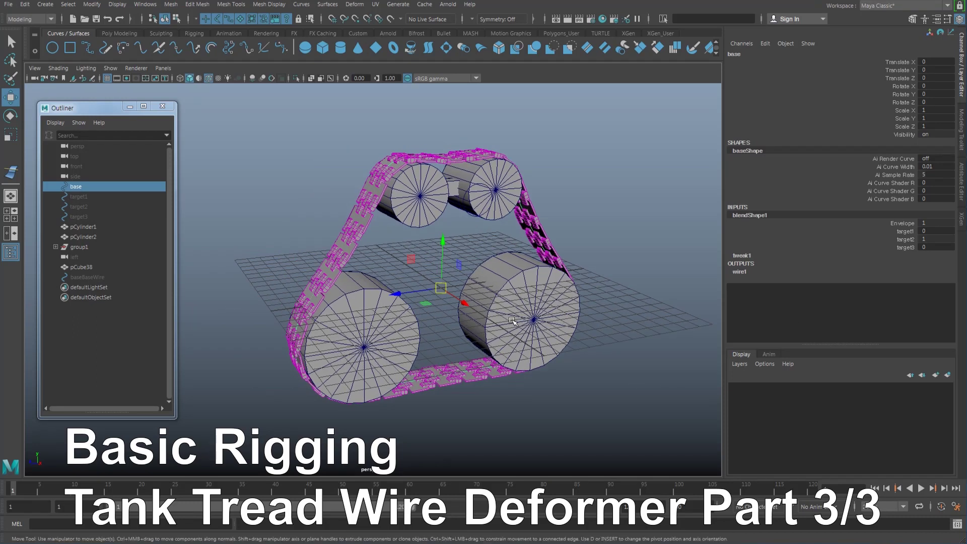
Step: Test-rotate the controller to check the upper wheels, then undo the rotation
left_click_drag(533, 304, 529, 292, "alt")
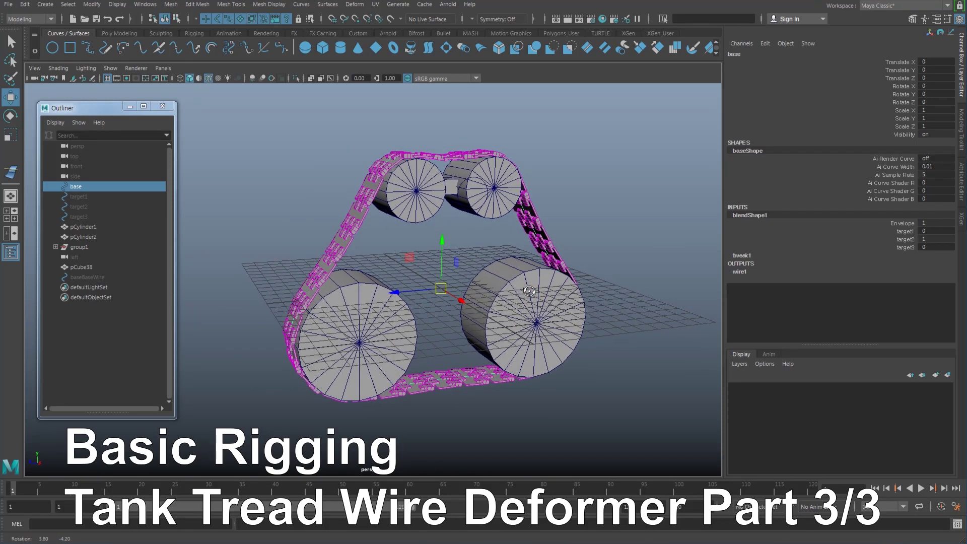
left_click(463, 209)
key("e")
left_click_drag(441, 170, 441, 216)
key("ctrl+z")
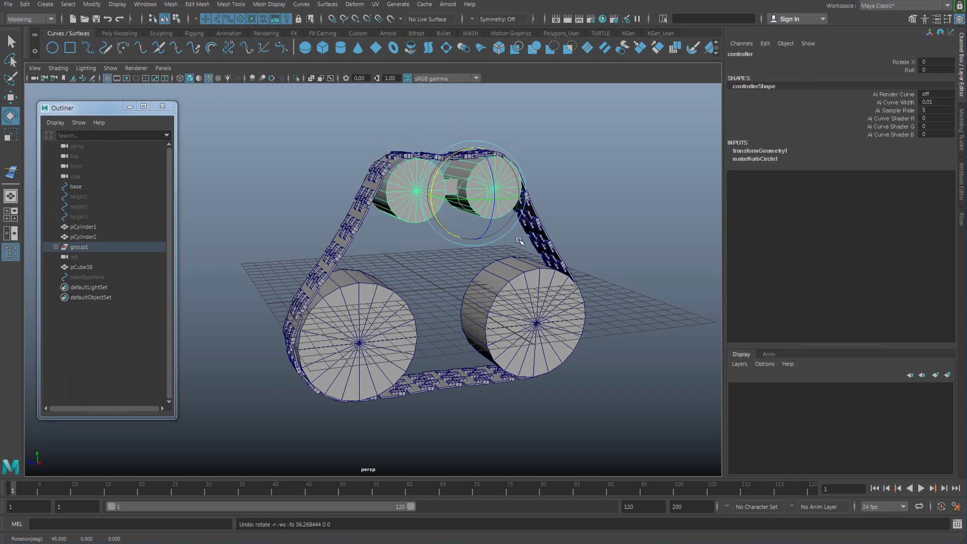
mouse_move(509, 236)
middle_mouse_down("alt")
mouse_move(476, 234)
mouse_move(511, 221)
mouse_move(498, 226)
middle_mouse_up("alt")
key("w")
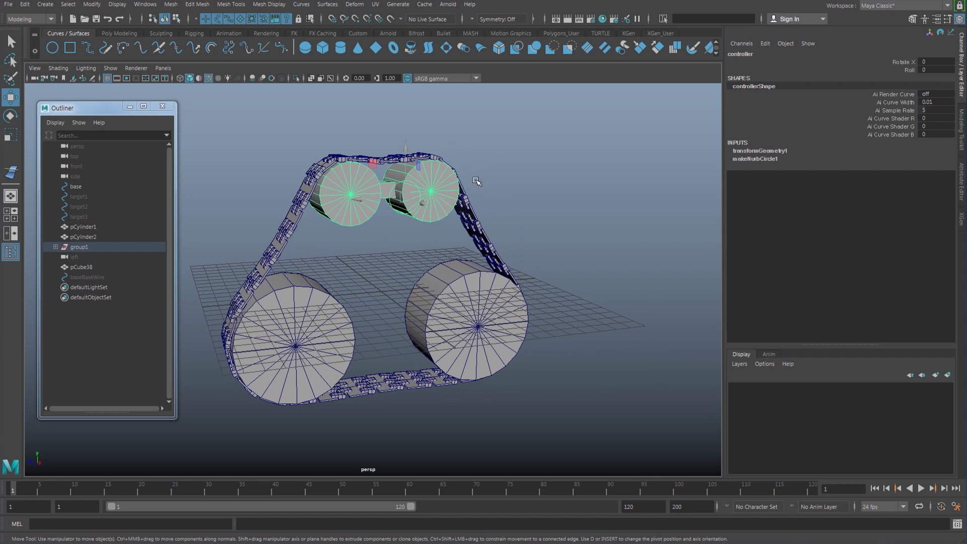
Step: Open Key > Set Driven Key > Set from the hotbox and nudge the window left
key("space")
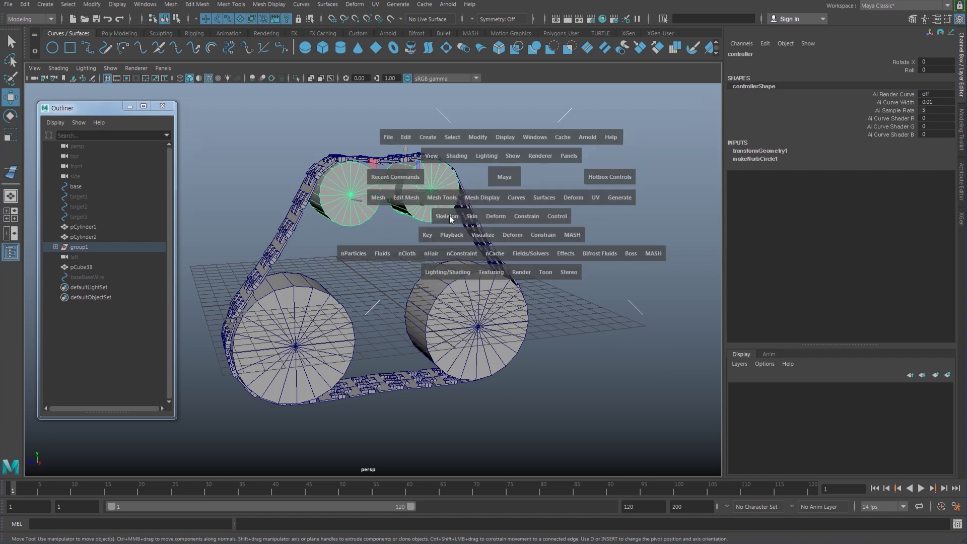
left_click(430, 235)
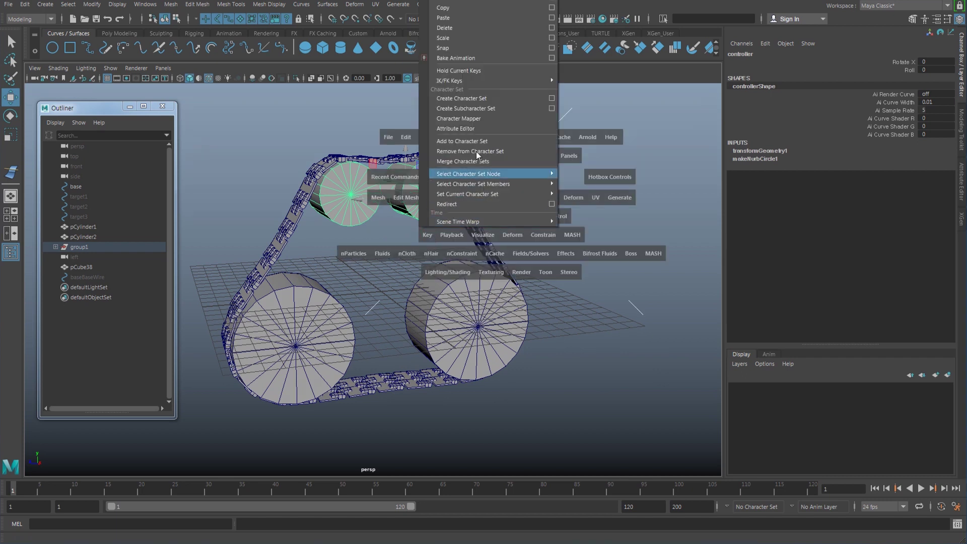
mouse_move(497, 79)
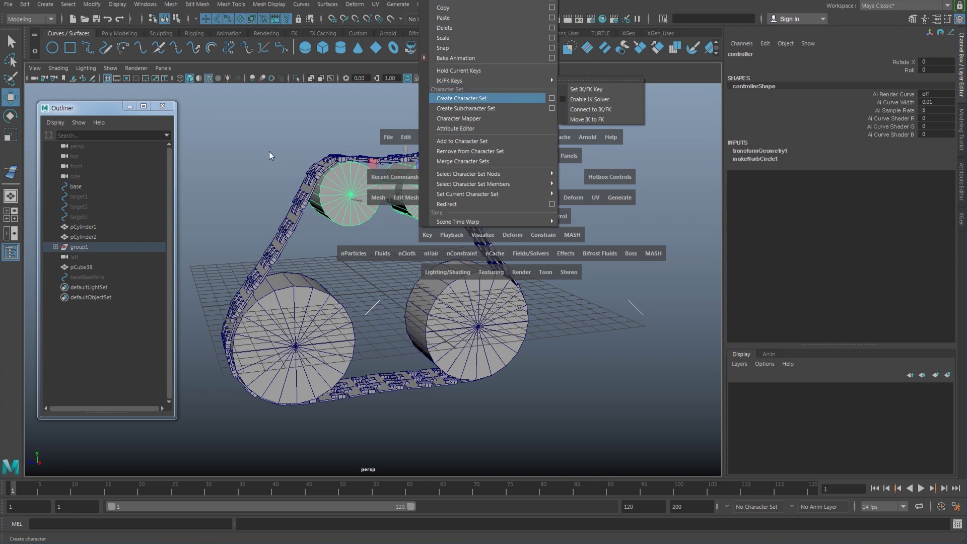
key("space")
left_click(341, 378)
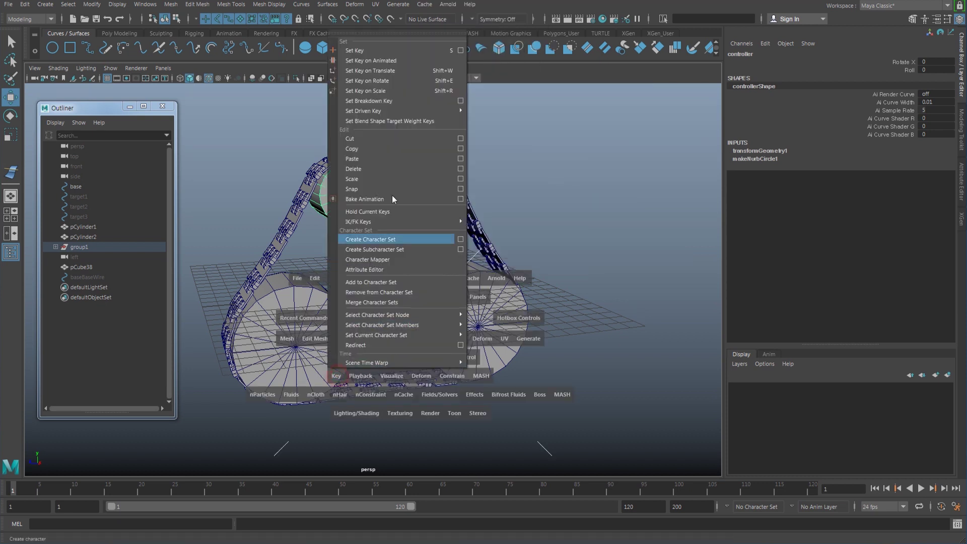
mouse_move(423, 112)
left_click(498, 116)
left_click_drag(686, 109, 683, 109)
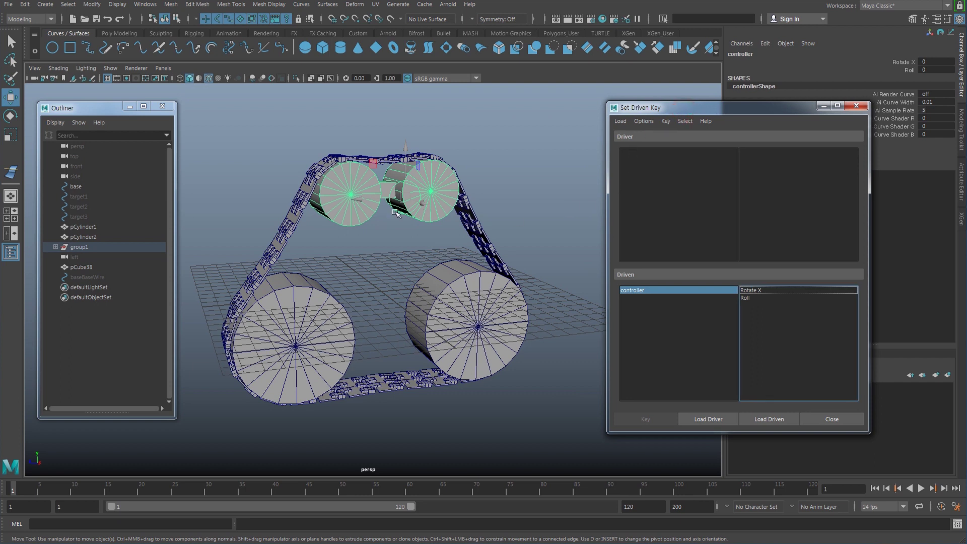
Step: Load the controller as driver and base with blendShape1 as driven, showing its target weights
left_click(710, 415)
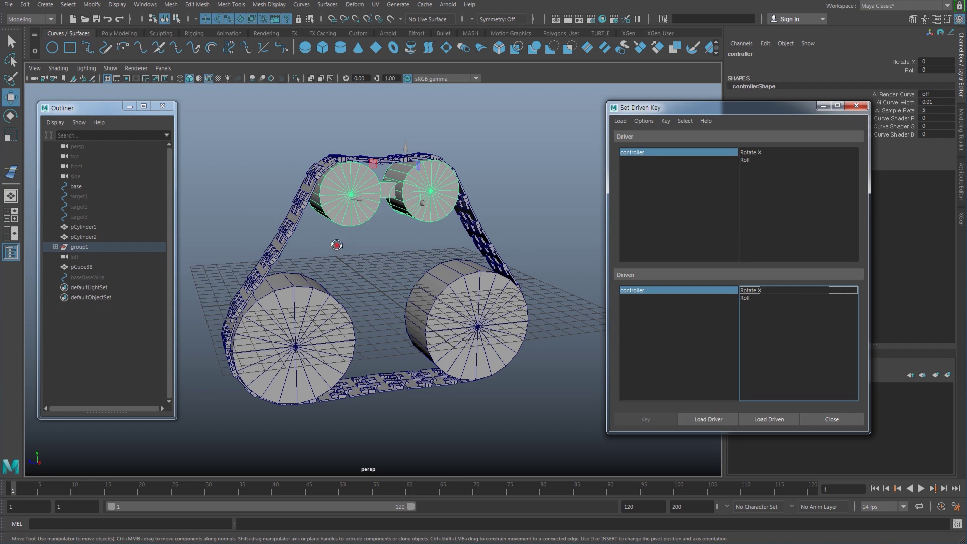
left_click_drag(334, 245, 339, 245, "alt")
left_click(77, 187)
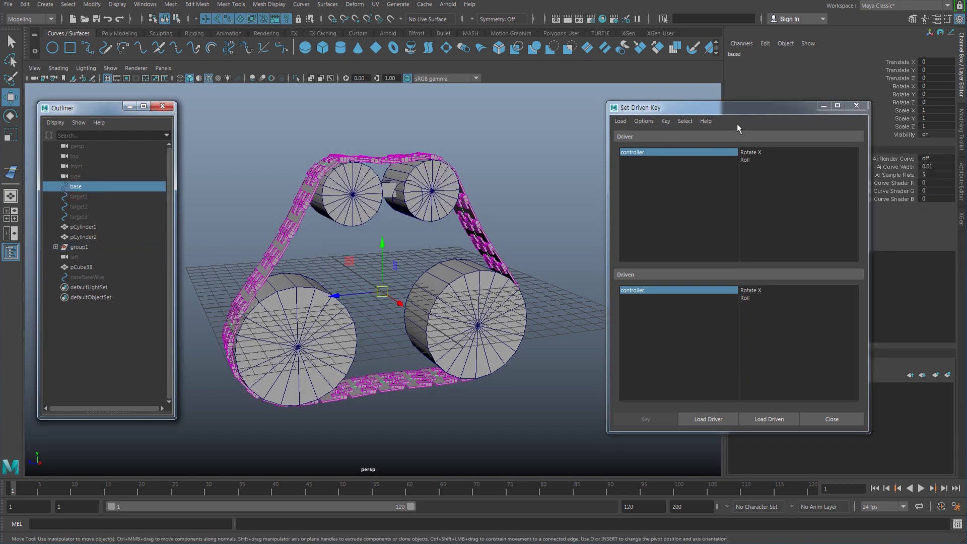
left_click_drag(746, 114, 541, 131)
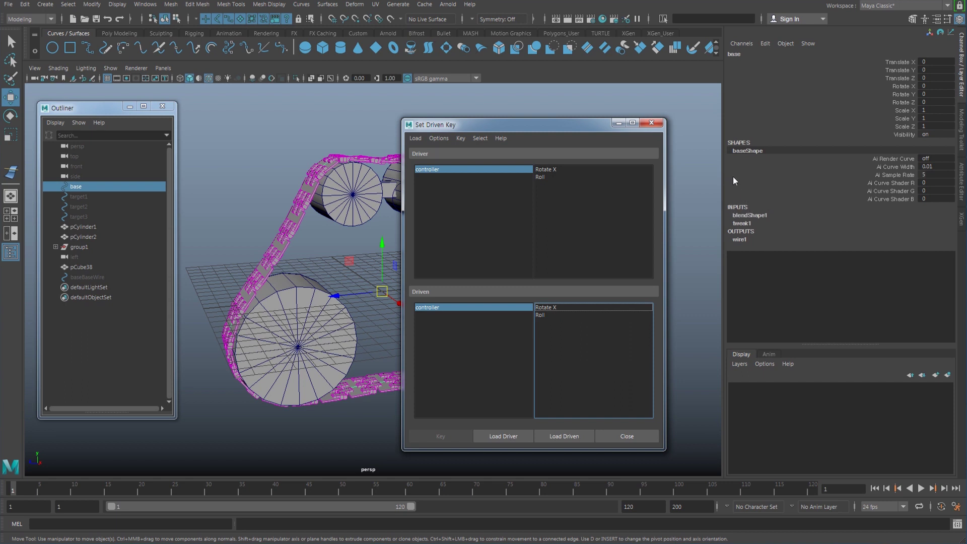
left_click(757, 216)
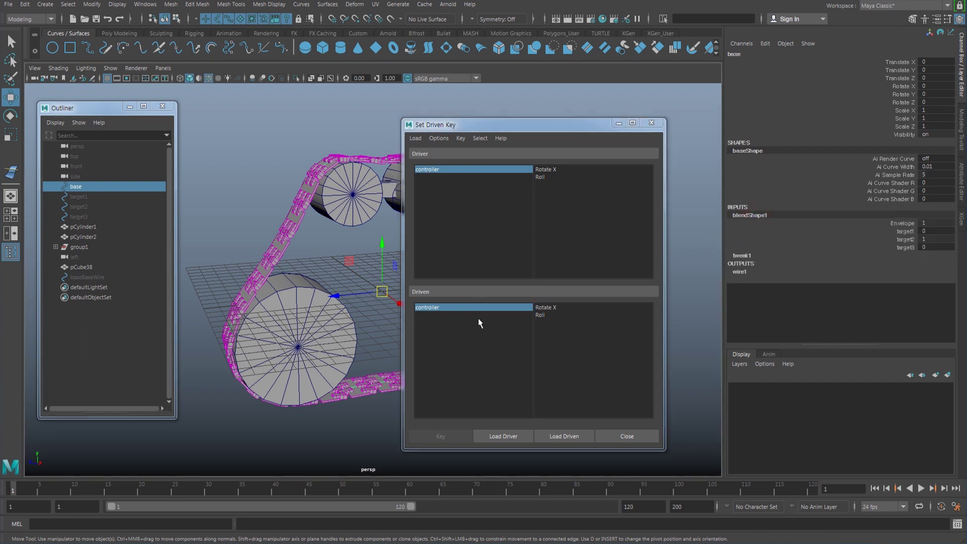
left_click(573, 436)
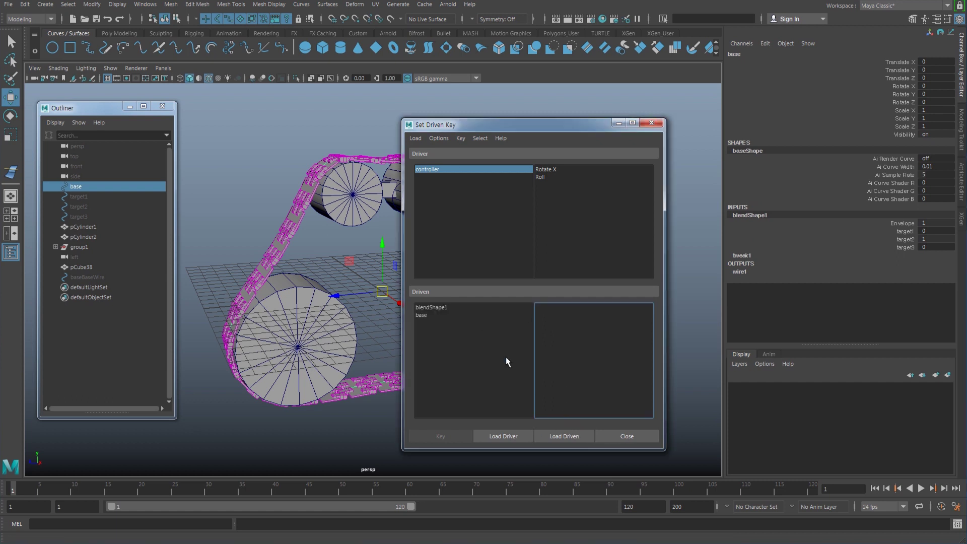
left_click(441, 307)
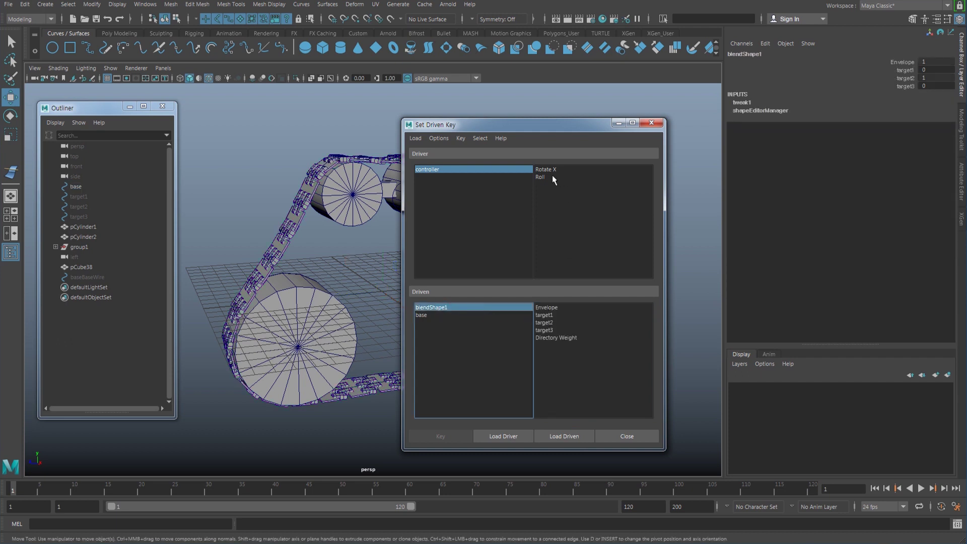
left_click_drag(560, 129, 673, 135)
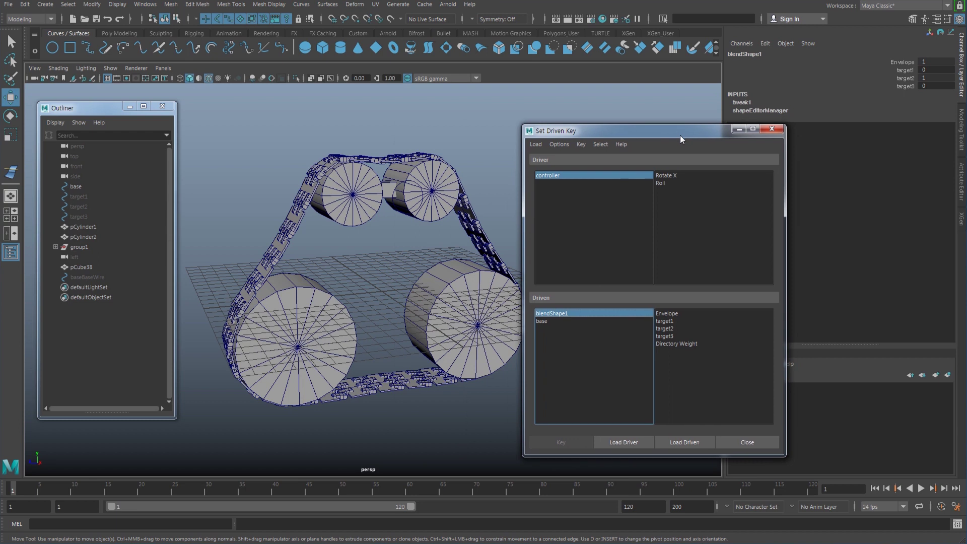
Step: Key blendShape1's target1–target3 weights against the controller's Rotate X at rest
left_click(660, 175)
left_click(665, 321)
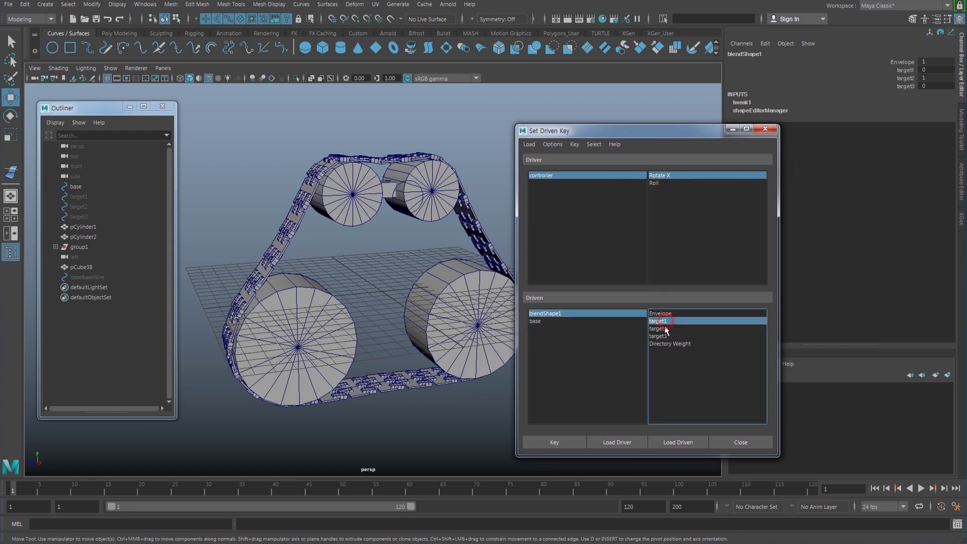
left_click(663, 336, "shift")
left_click(570, 443)
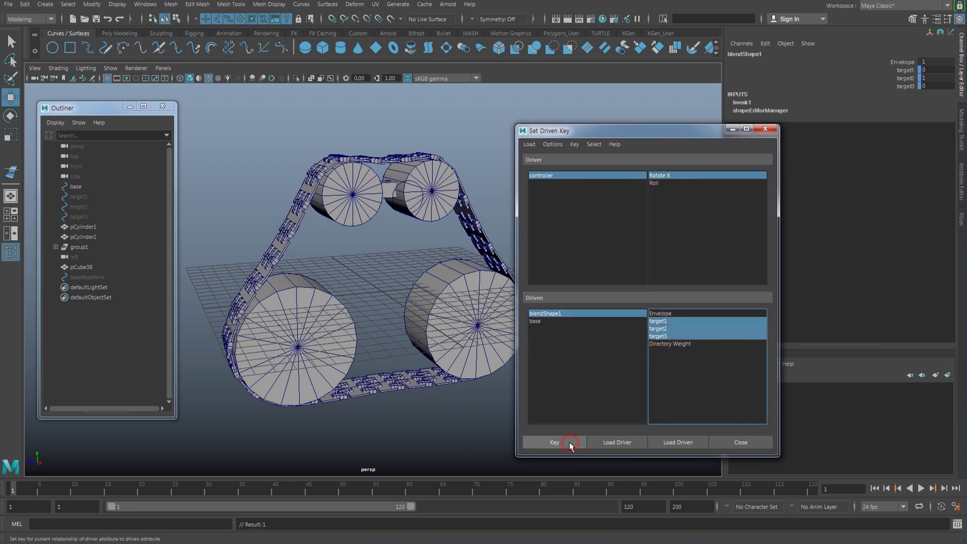
Step: Set the controller's Rotate X to 45, target1 to 1, and key the targets
left_click(591, 175)
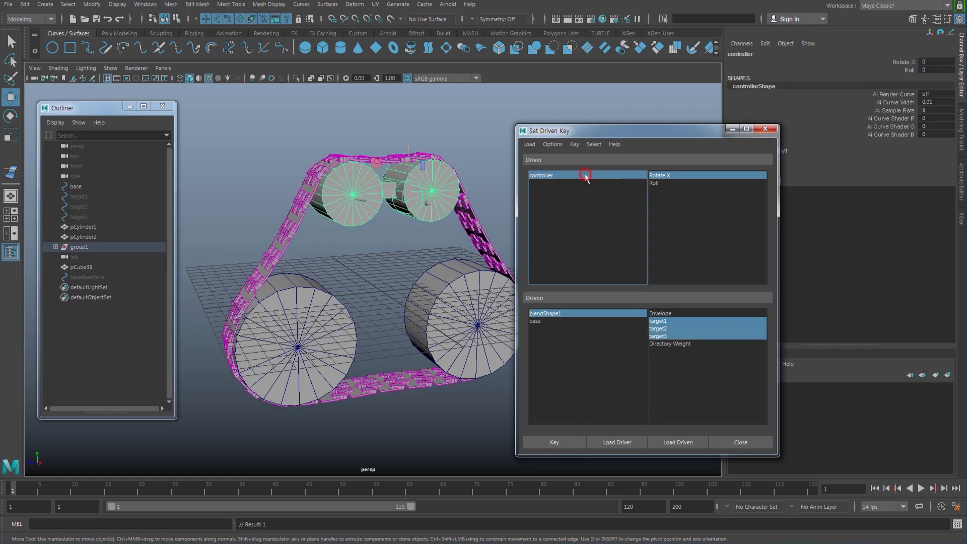
left_click(906, 62)
middle_click_drag(352, 298, 468, 301)
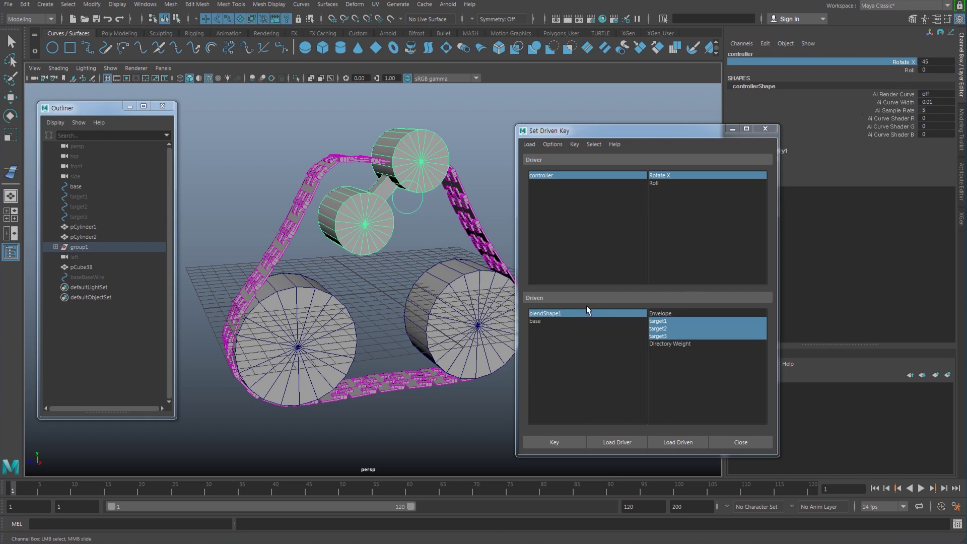
left_click(567, 311)
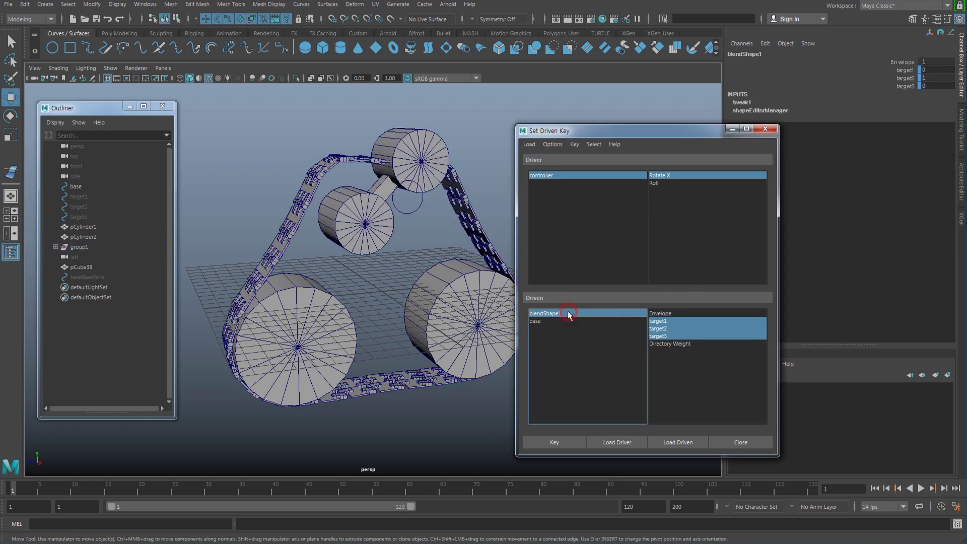
left_click(924, 78)
type("1")
key("Return")
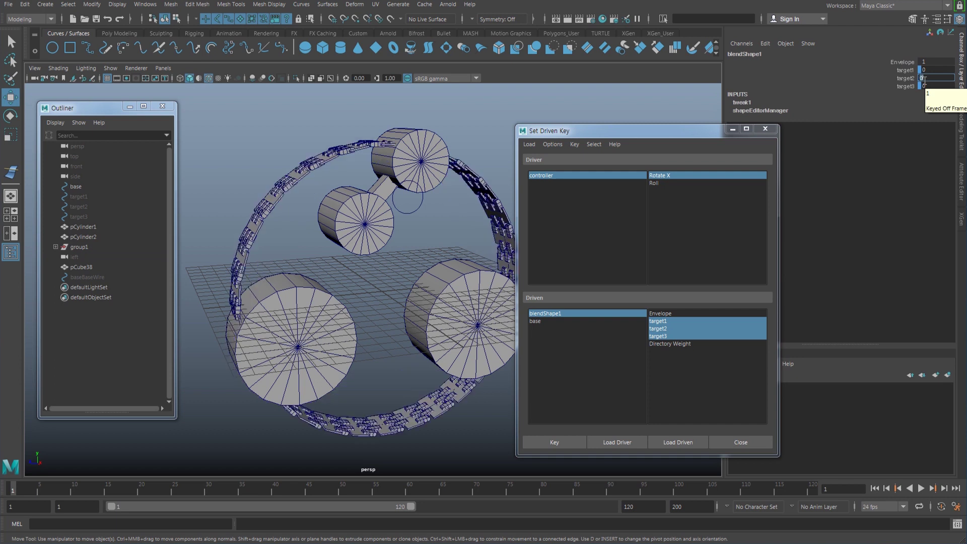
left_click(929, 71)
type("1")
left_click(912, 70)
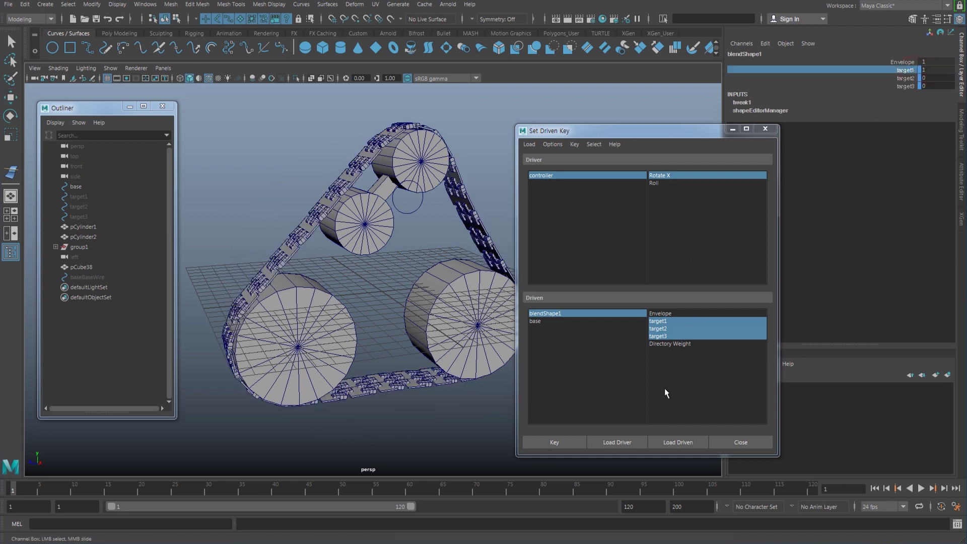
left_click(560, 443)
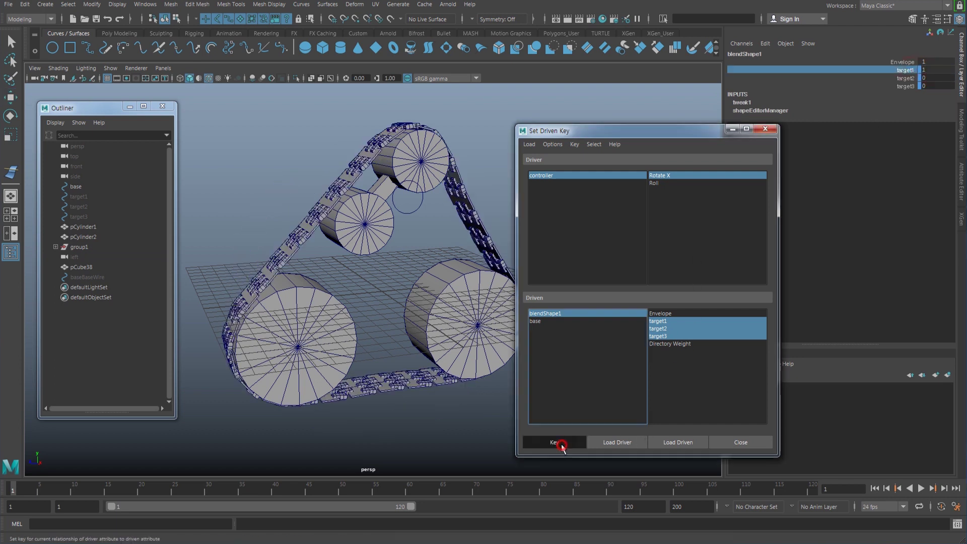
left_click(552, 173)
Step: Set the controller's Rotate X to -45, target2 to 0, target3 to 1, and key it
key("w")
left_click(907, 62)
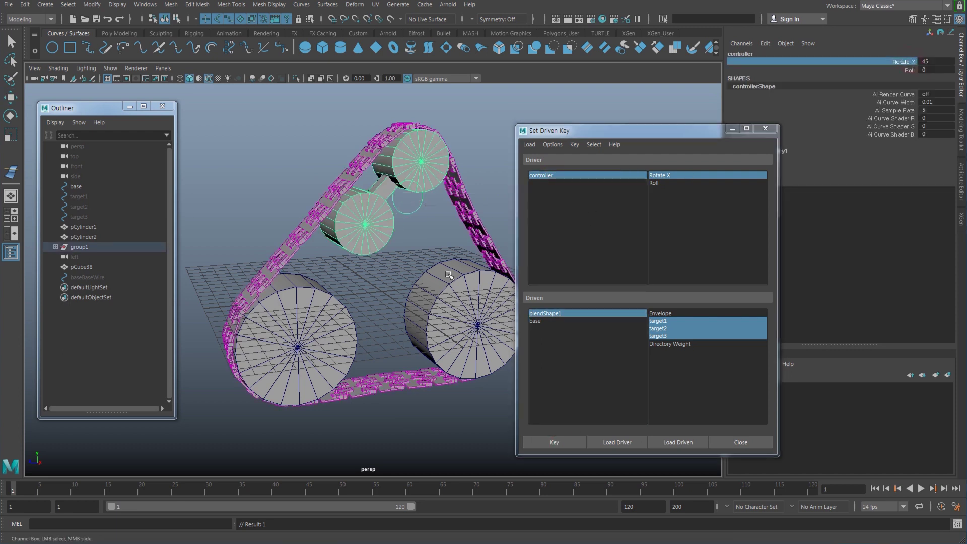
middle_click_drag(483, 277, 394, 283)
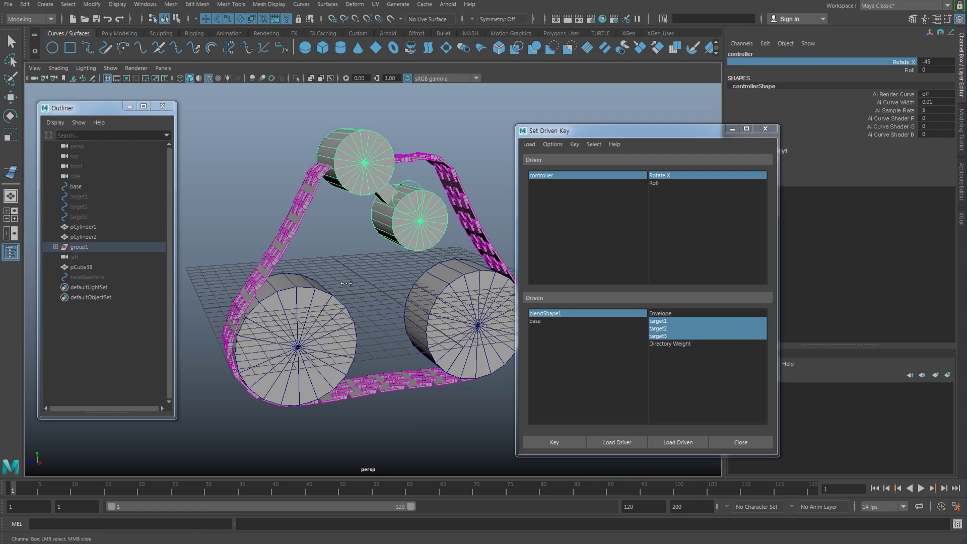
left_click(553, 314)
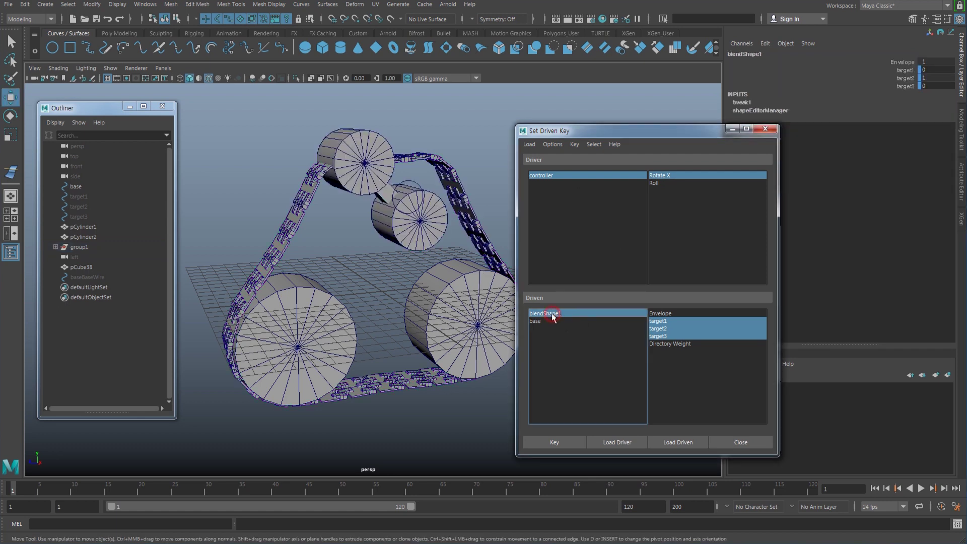
left_click(929, 78)
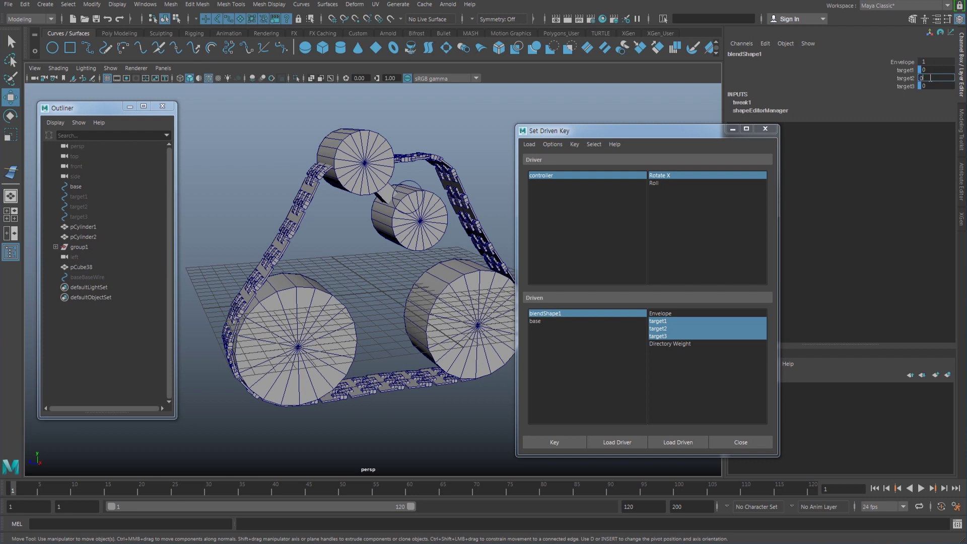
type("0")
key("Return")
left_click(941, 84)
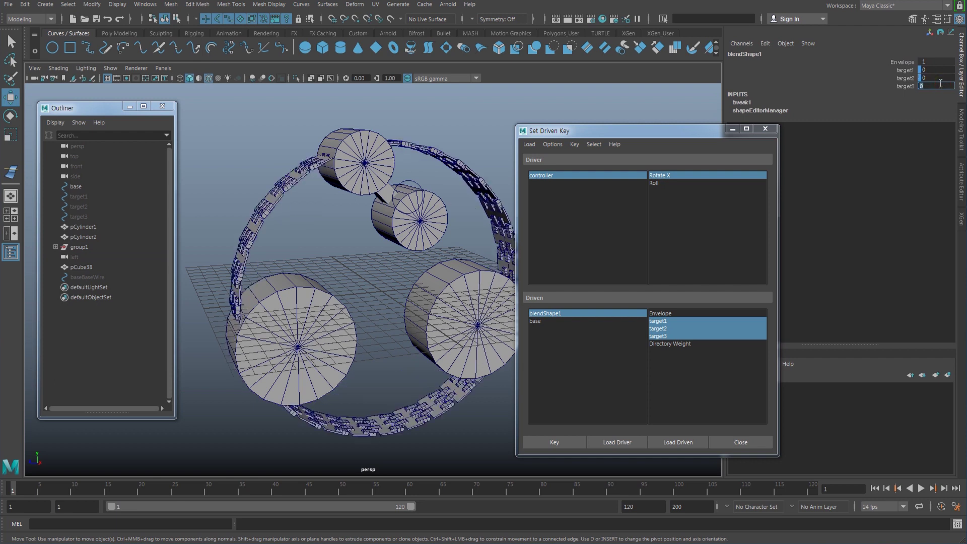
type("1")
key("Return")
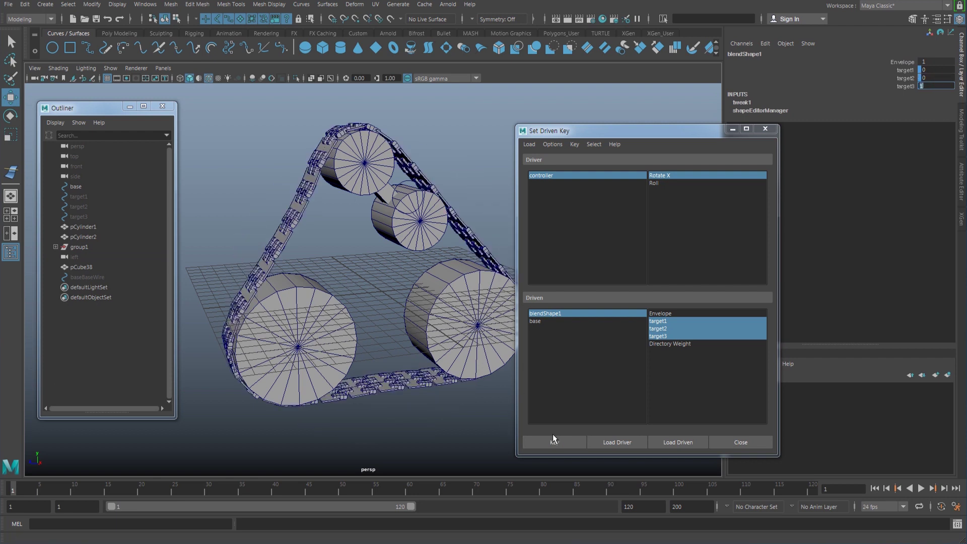
left_click(553, 442)
Step: Select all three blendShape1 targets in the driven list to review their curves
left_click_drag(445, 259, 430, 246, "alt")
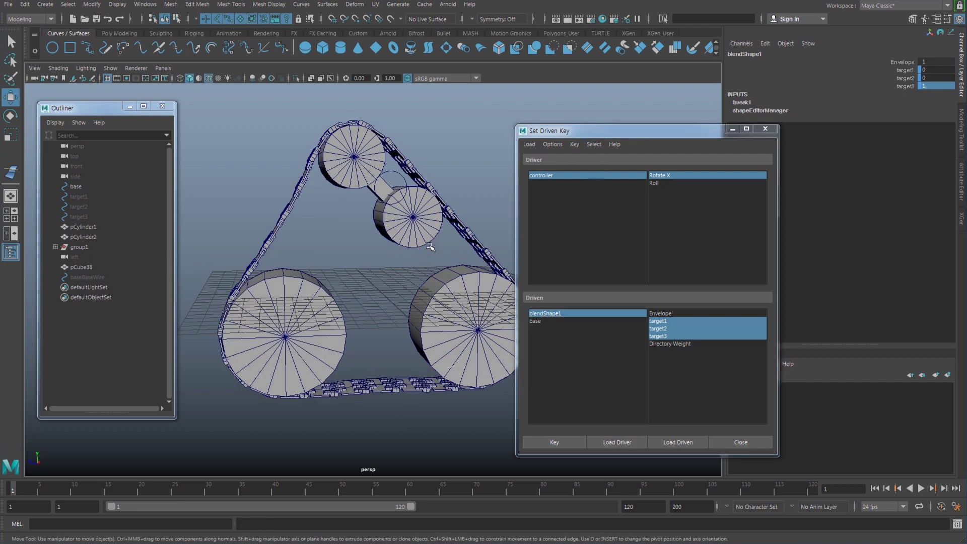
left_click(554, 314)
middle_click_drag(433, 268, 418, 267, "alt")
left_click(560, 315)
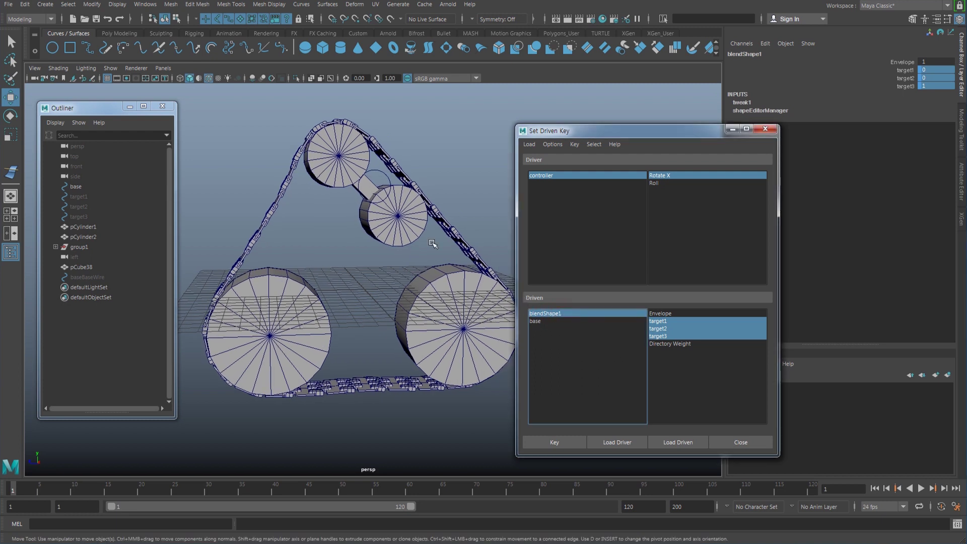
left_click(145, 4)
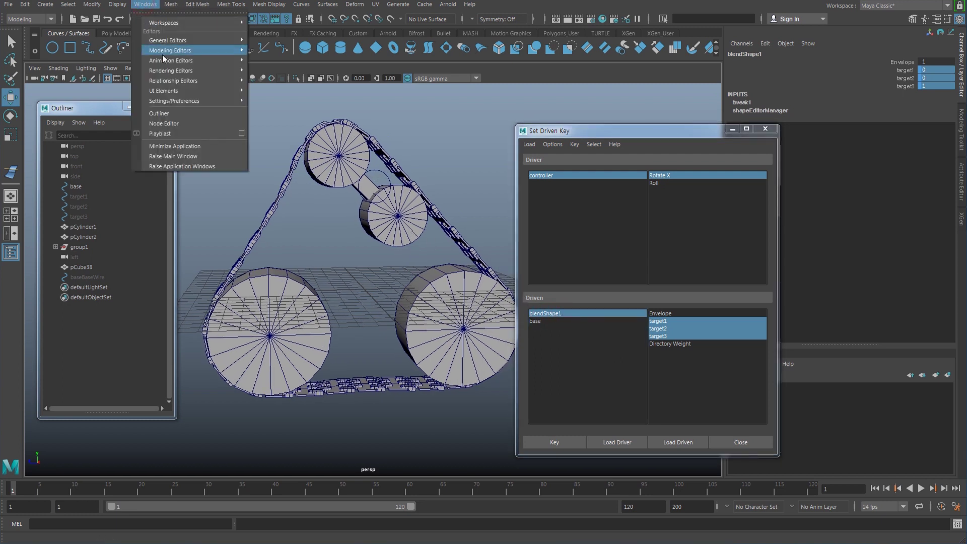
Step: In the Graph Editor, frame the target keys, try Auto tangents, then set them Linear and close
mouse_move(170, 60)
left_click(284, 70)
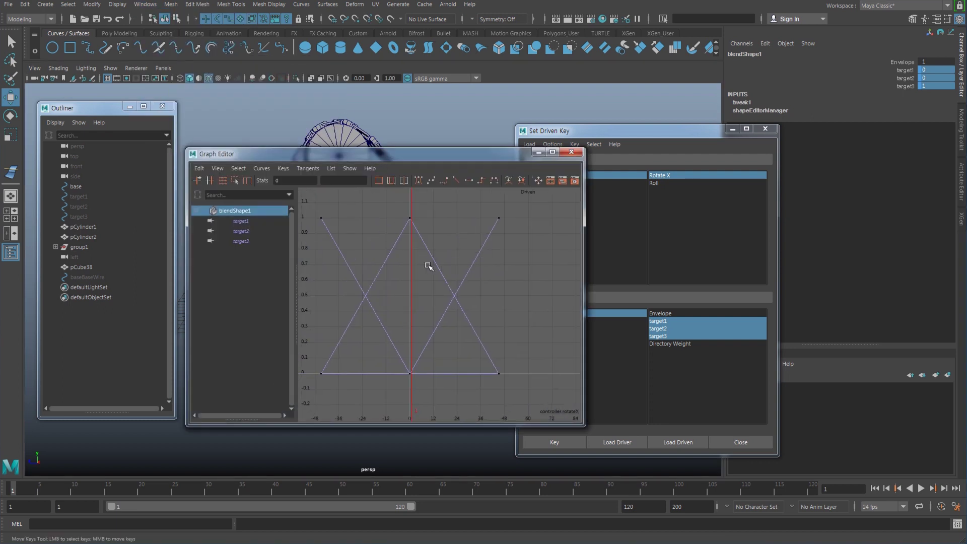
key("f")
left_click_drag(332, 225, 520, 377)
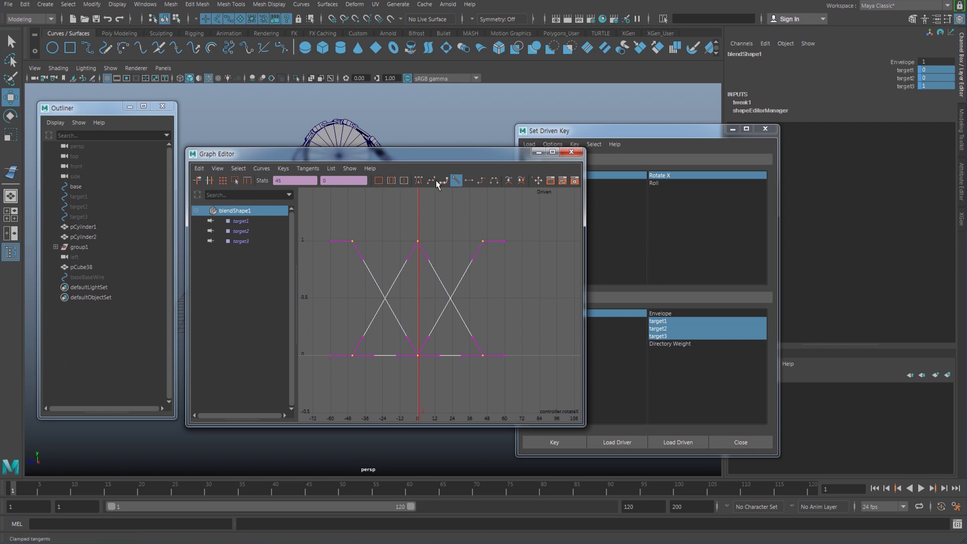
left_click(419, 182)
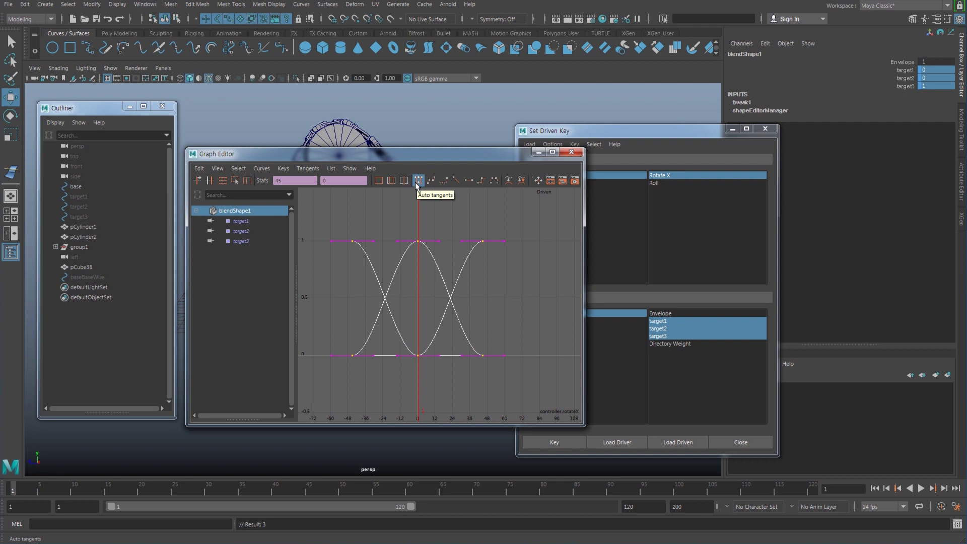
left_click(457, 180)
left_click(573, 152)
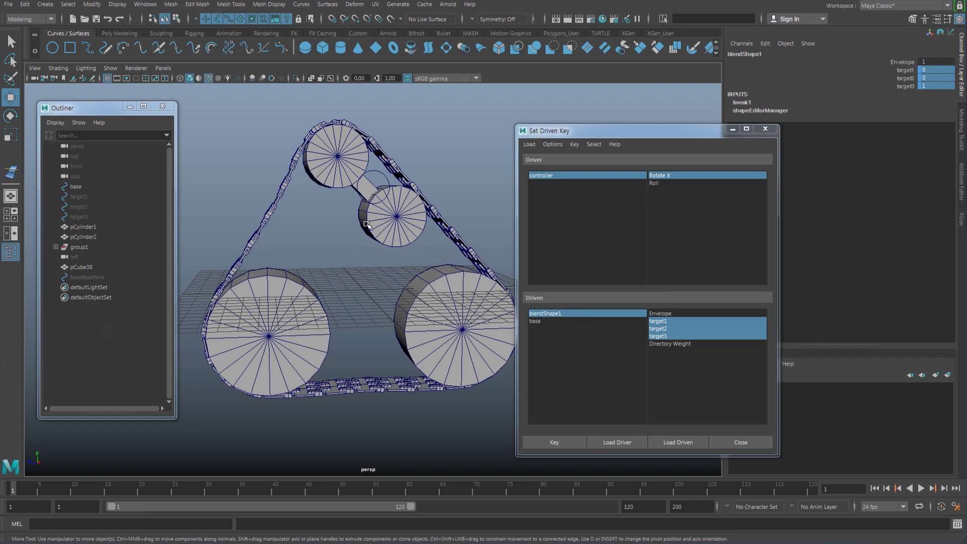
Step: Turn the controller to watch the tread morph, then reset its Rotate X to 0
left_click(392, 182)
key("e")
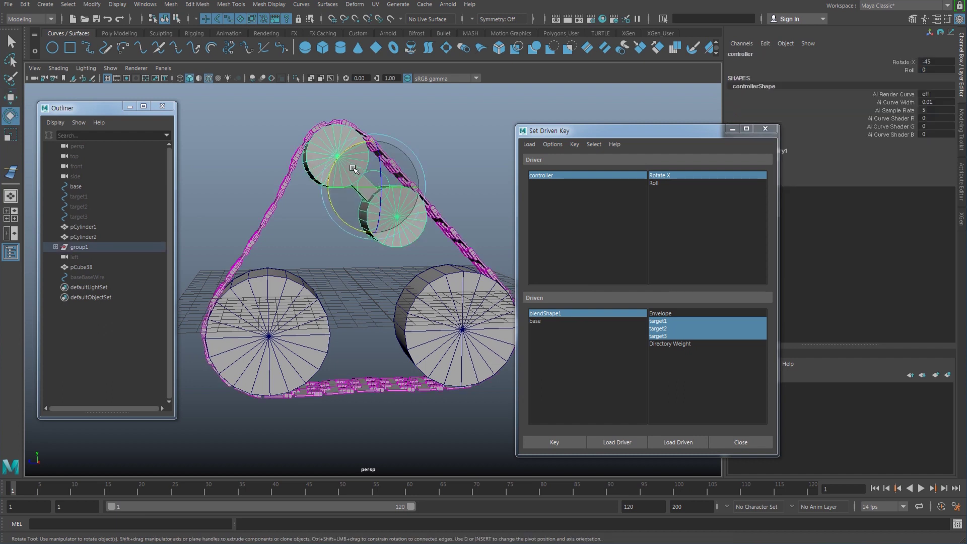
left_click_drag(334, 160, 347, 248)
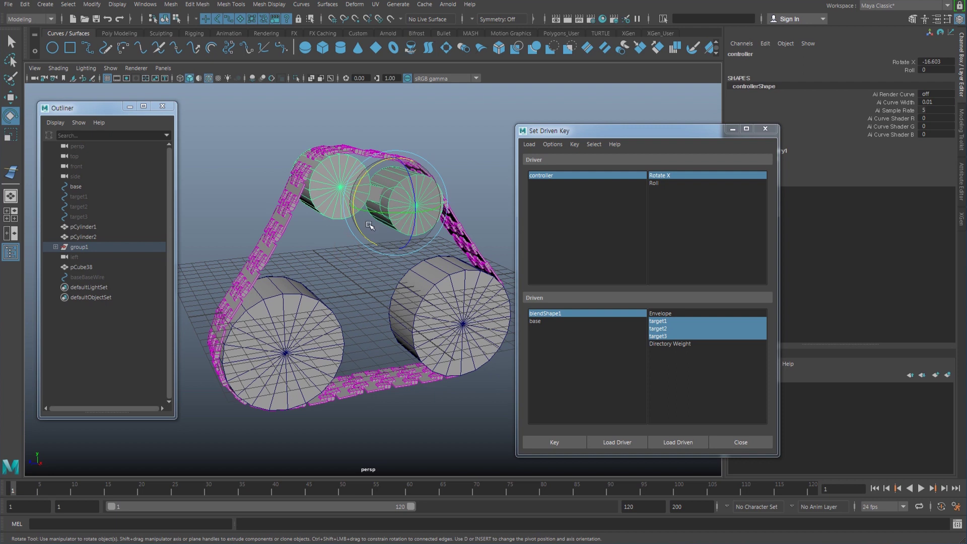
left_click(932, 61)
type("0")
key("Return")
Step: Test the Roll attribute, undo it back to 0, and select the tread mesh pCube38 for rotating
left_click_drag(395, 282, 381, 290, "alt")
left_click(906, 71)
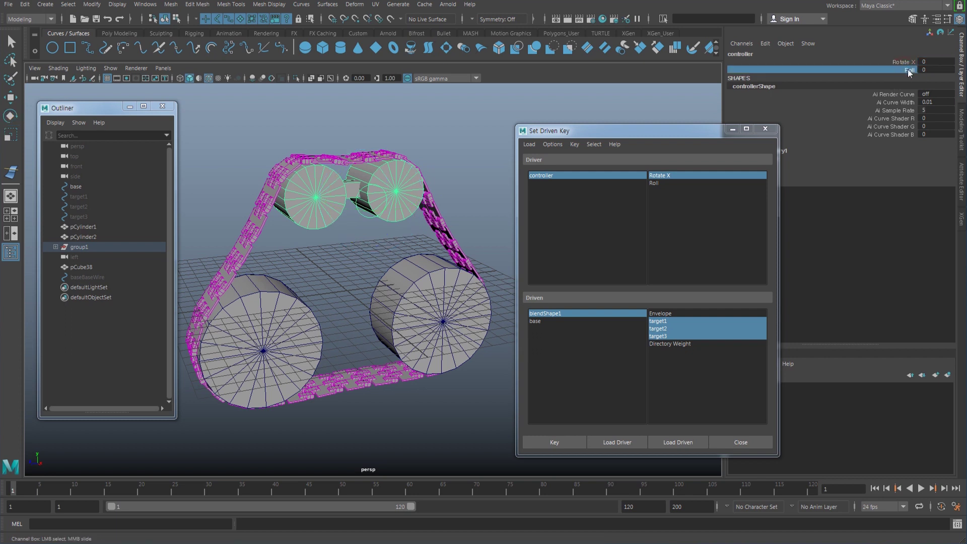
middle_click_drag(552, 111, 580, 114)
key("ctrl+z")
middle_click_drag(380, 229, 422, 220, "alt")
left_click(288, 237)
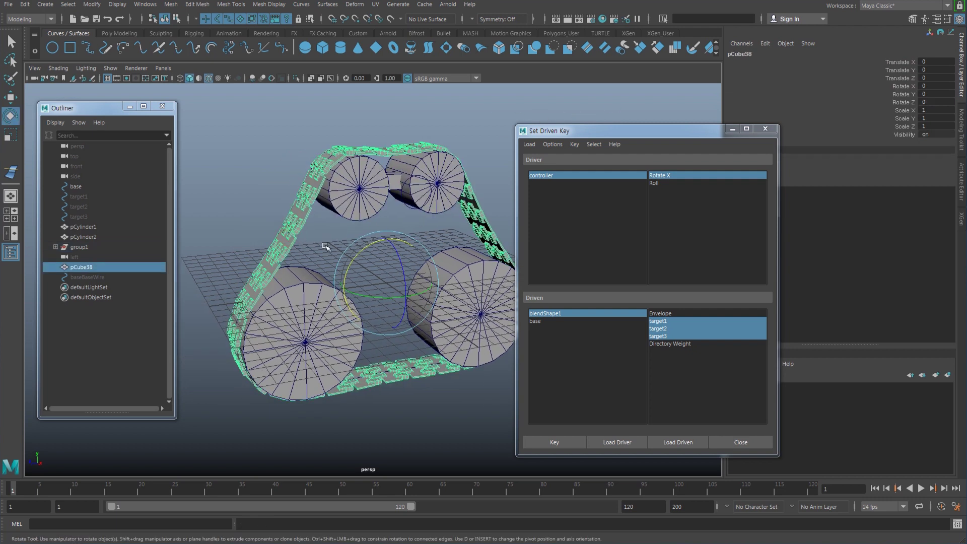
key("e")
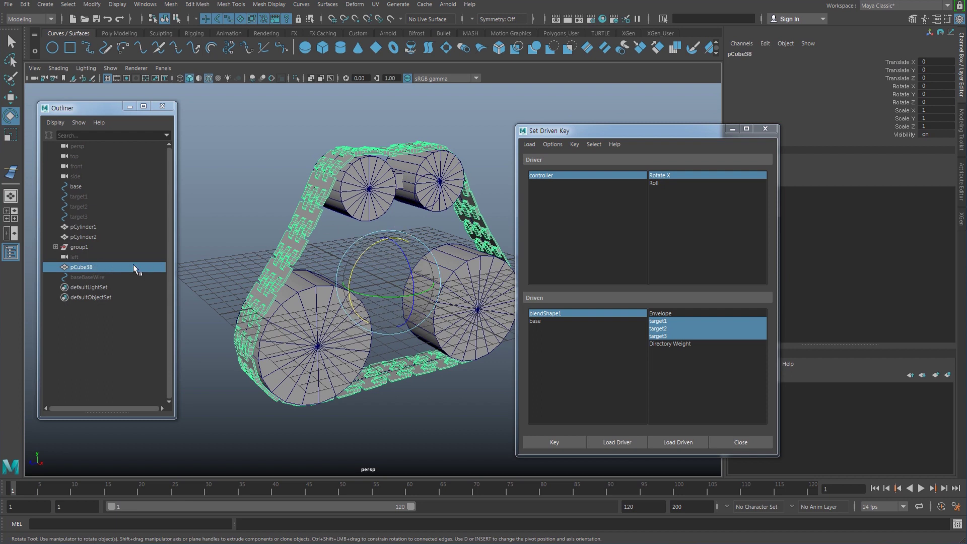
Step: After a test spin, load pCube38 as driven and pair its Rotate X with the controller's Roll
left_click_drag(359, 262, 352, 299)
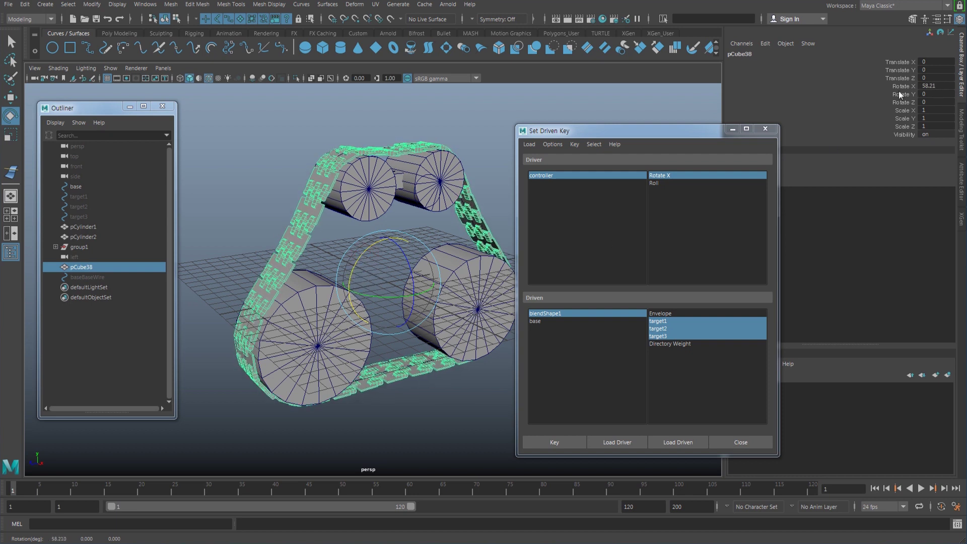
key("ctrl+z")
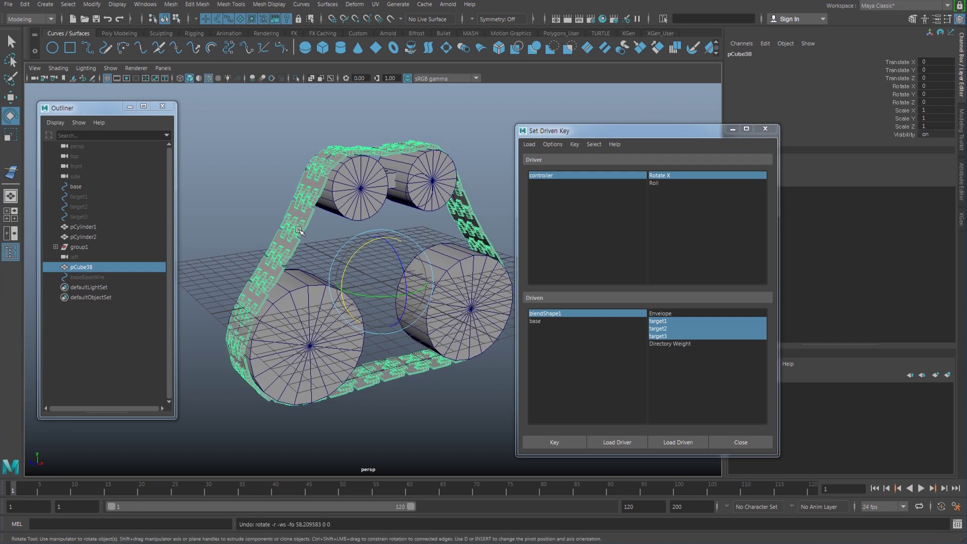
left_click(684, 444)
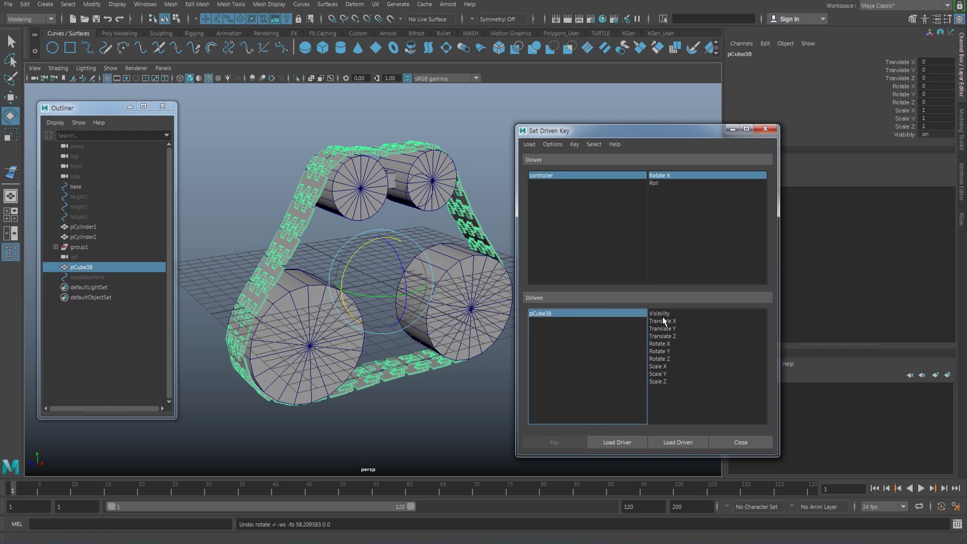
left_click(670, 344)
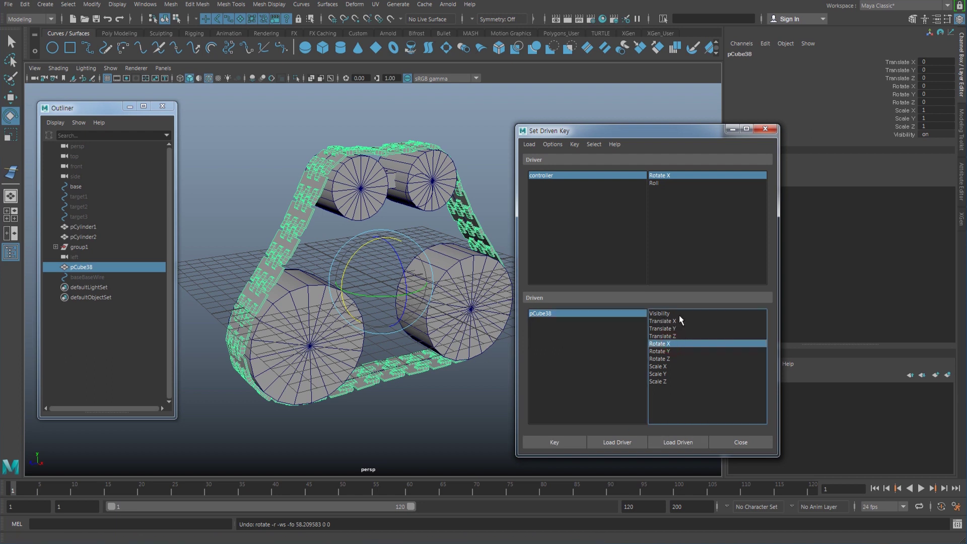
left_click(677, 183)
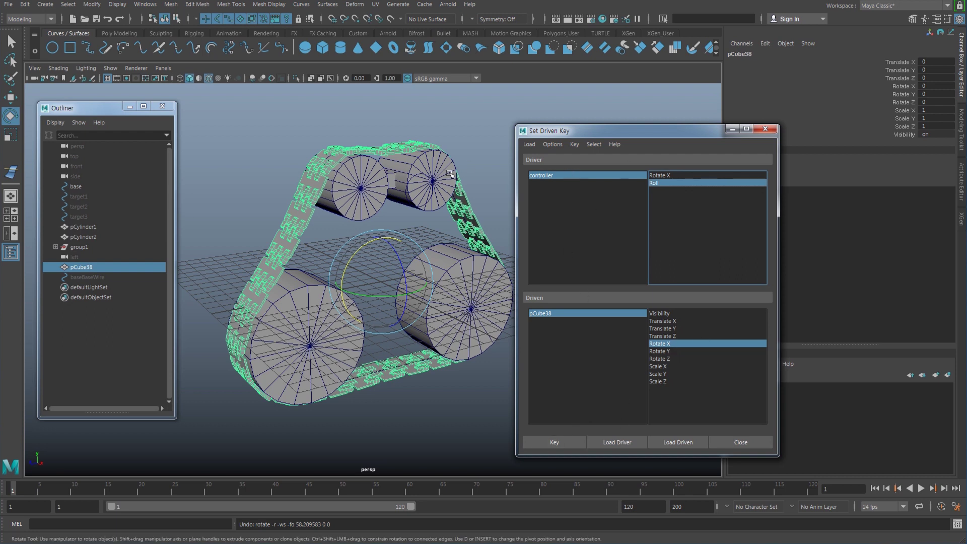
middle_click_drag(447, 173, 439, 175, "alt")
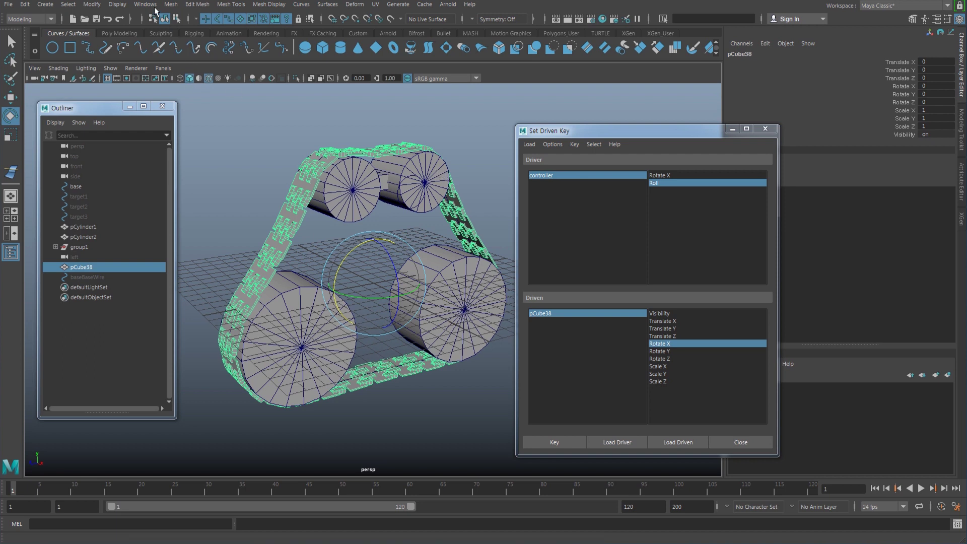
Step: Open the Connection Editor from the Windows menu and select the controller
left_click(154, 7)
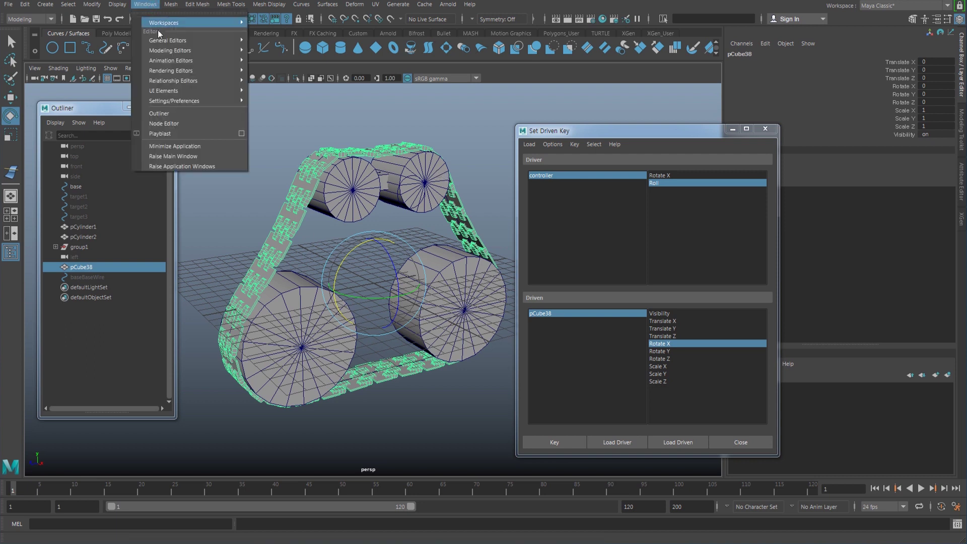
mouse_move(171, 61)
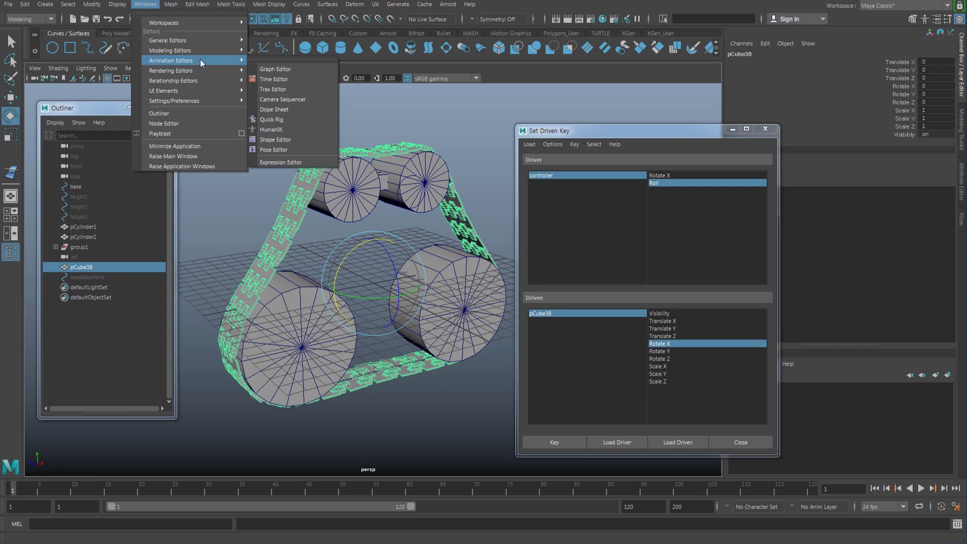
mouse_move(194, 42)
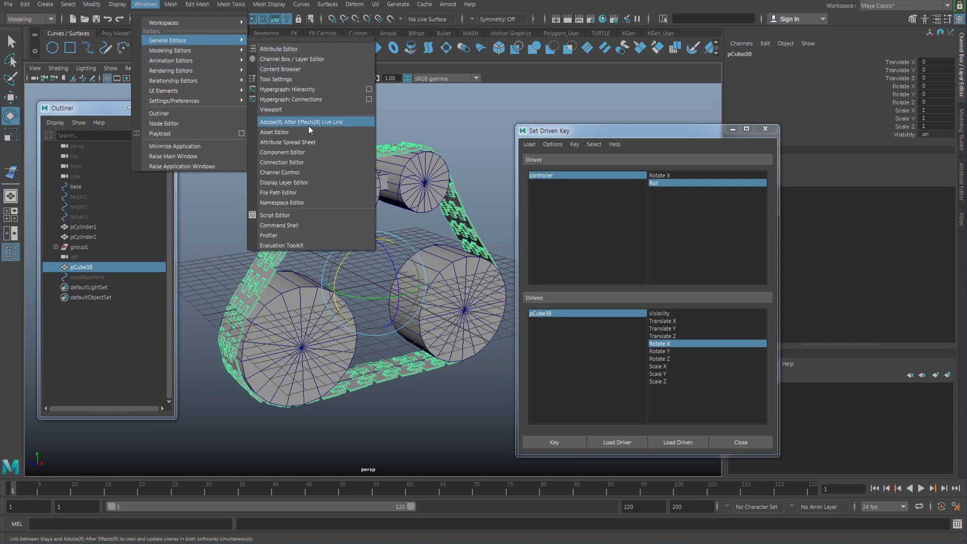
left_click(305, 162)
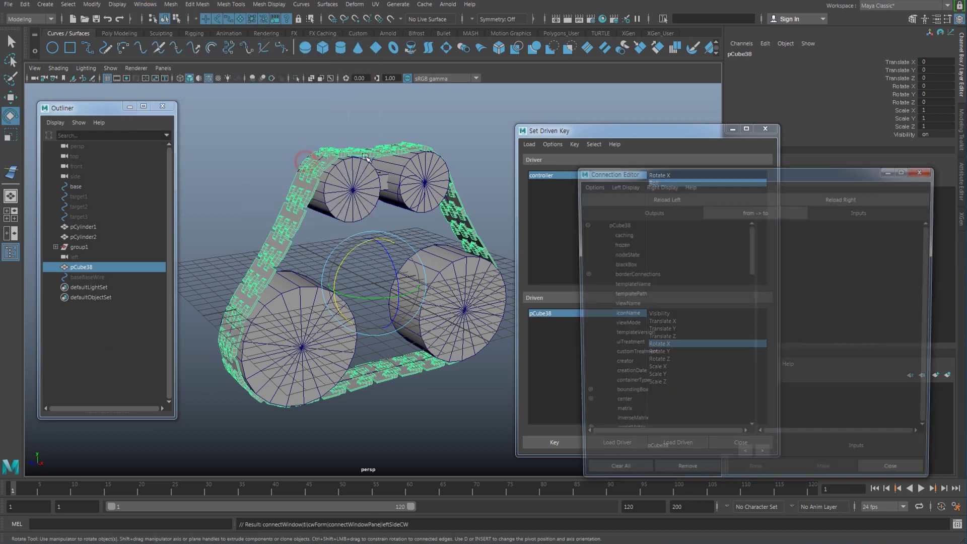
left_click_drag(690, 171, 609, 135)
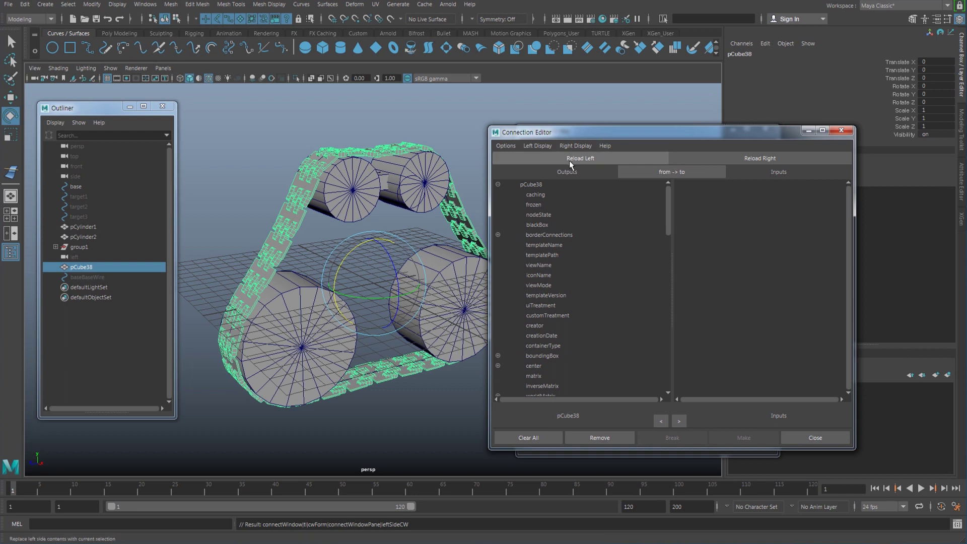
middle_click_drag(386, 313, 346, 308, "alt")
left_click(361, 201)
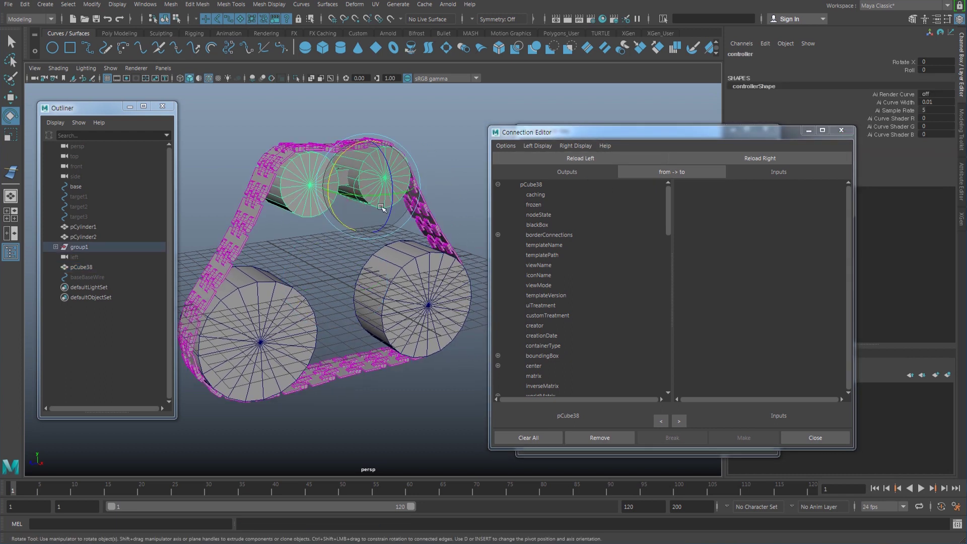
key("w")
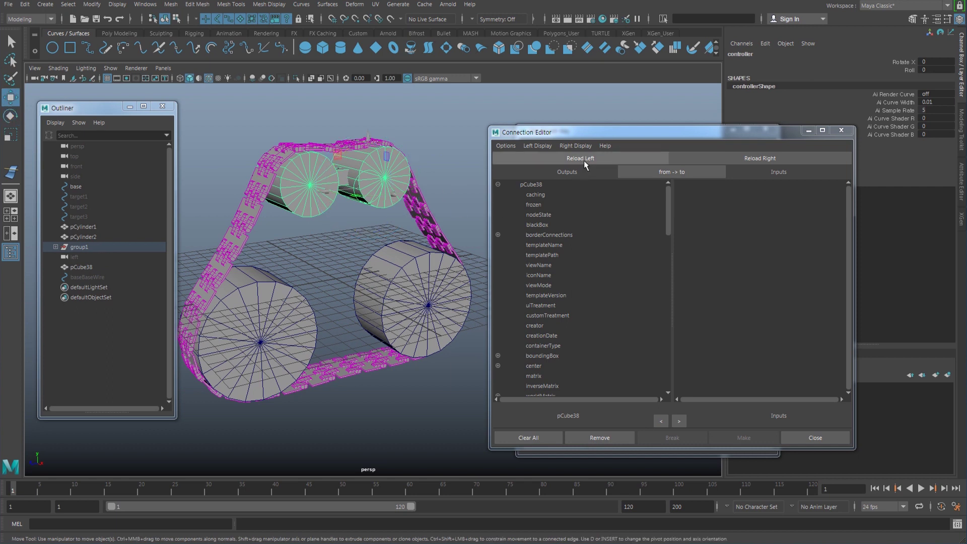
Step: Load the controller and pCube38, link roll to rotateX, then close the editor
left_click(584, 161)
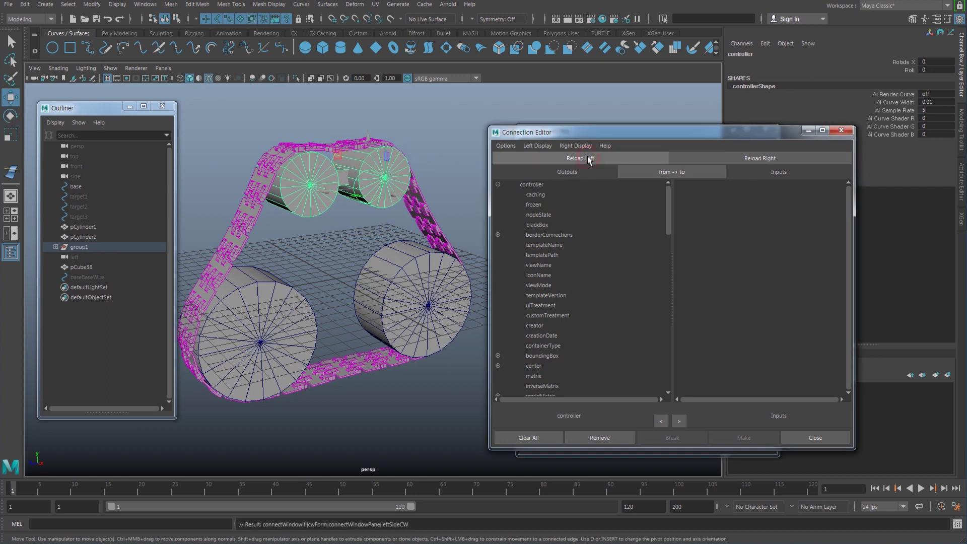
left_click(247, 231)
left_click(783, 157)
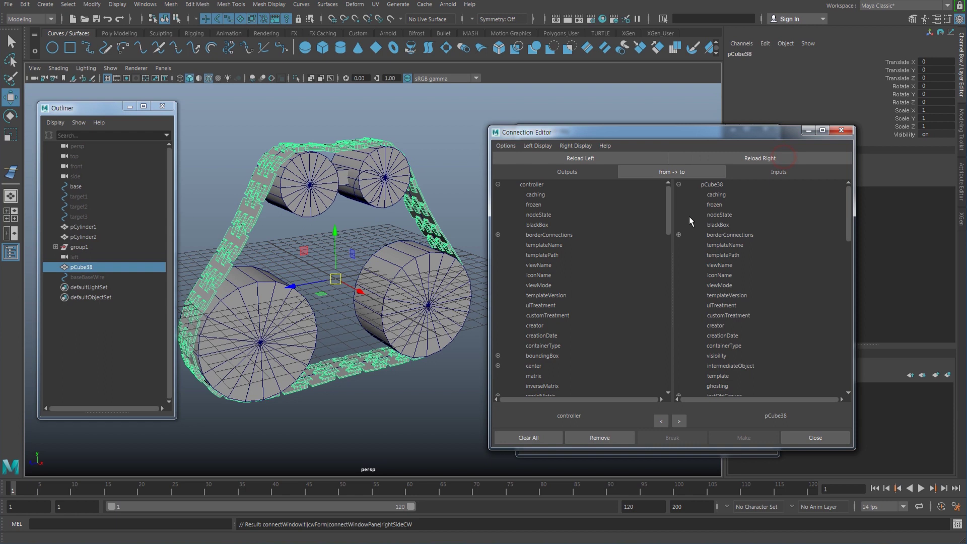
left_click_drag(665, 212, 645, 387)
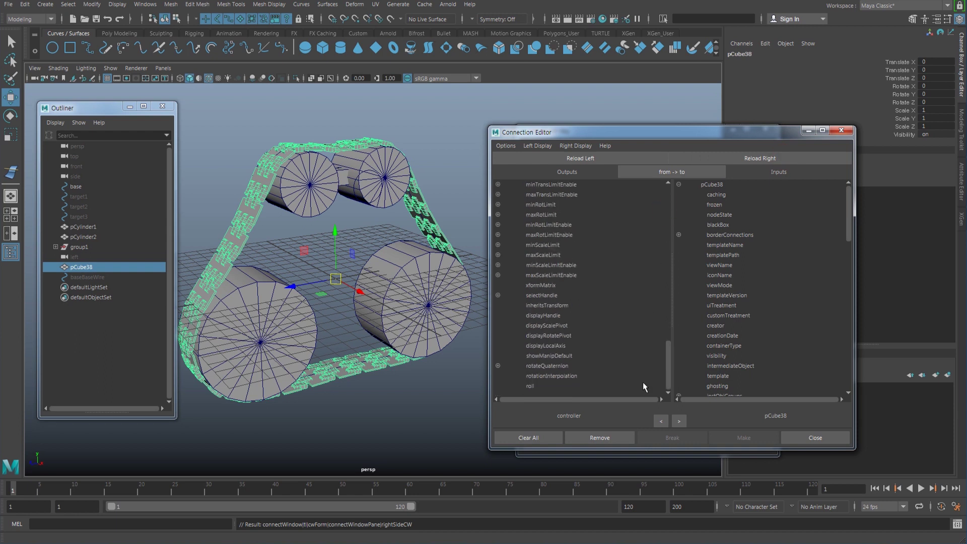
left_click(563, 386)
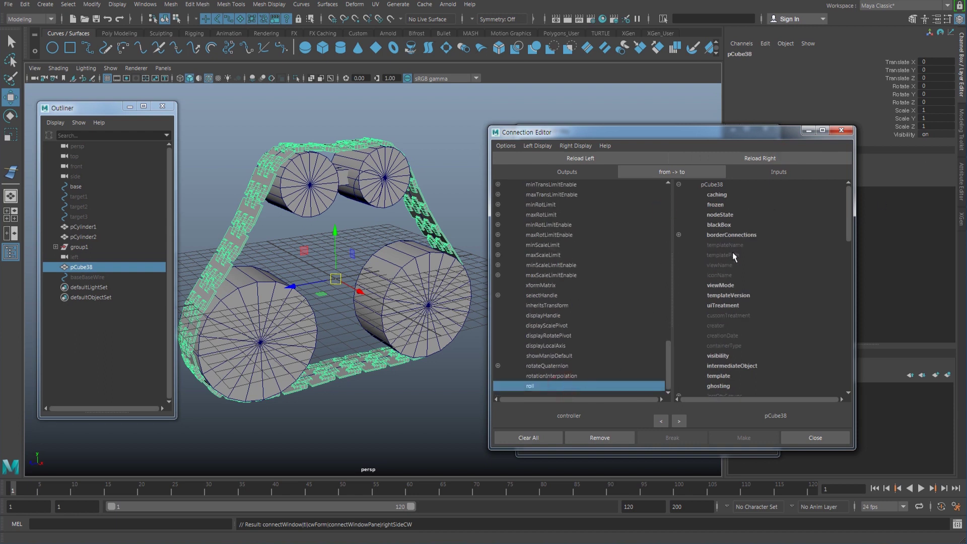
scroll(751, 262, "down", 5)
scroll(728, 281, "down", 8)
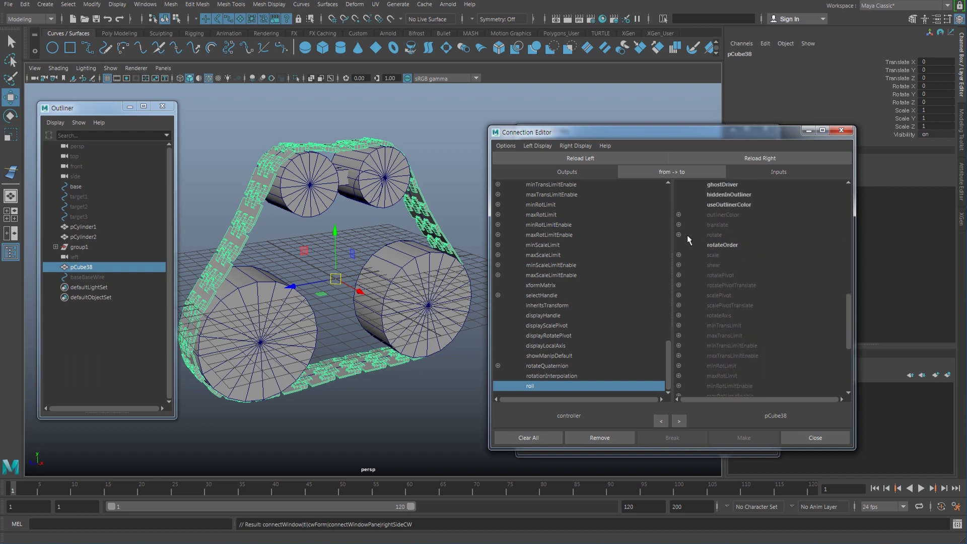
left_click(679, 235)
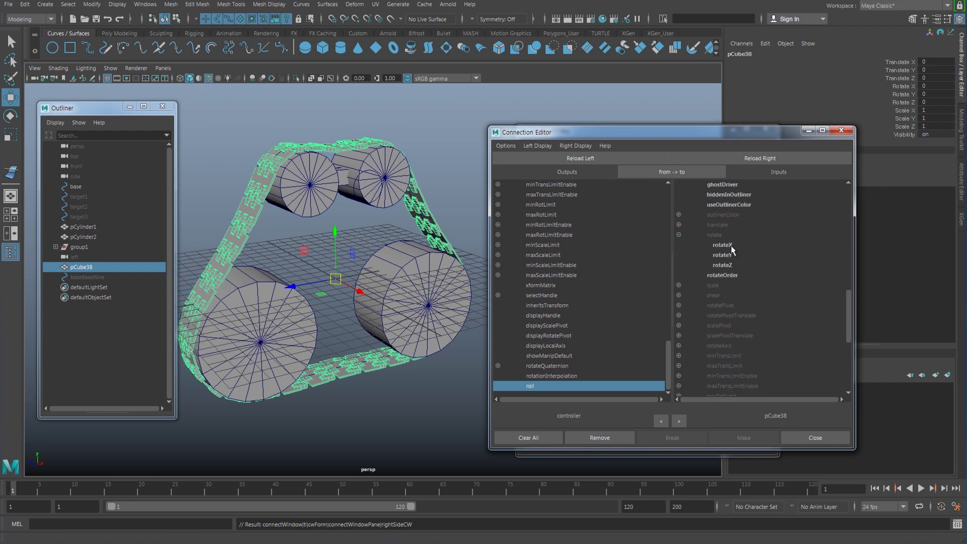
left_click(841, 130)
middle_click_drag(459, 243, 466, 249, "alt")
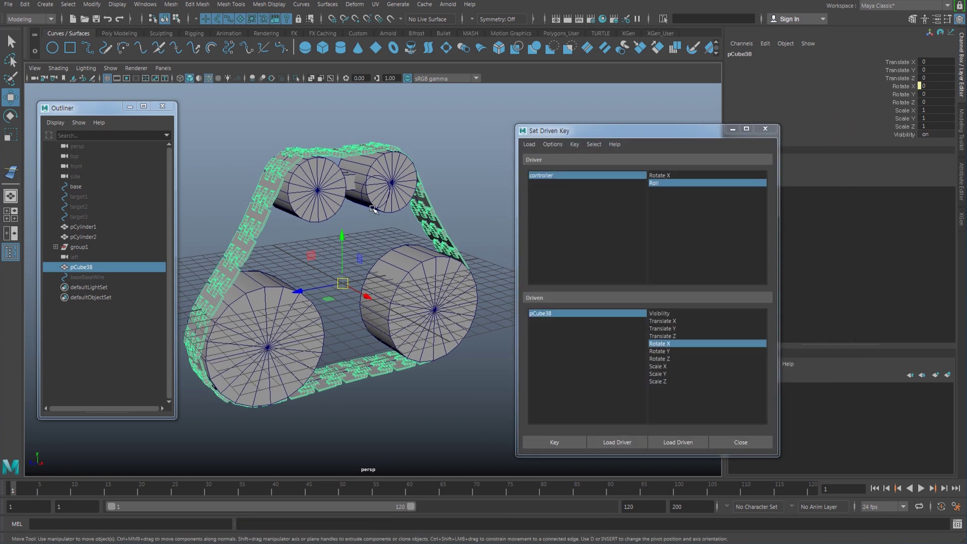
left_click(372, 208)
left_click_drag(401, 234, 393, 230, "alt")
left_click(901, 70)
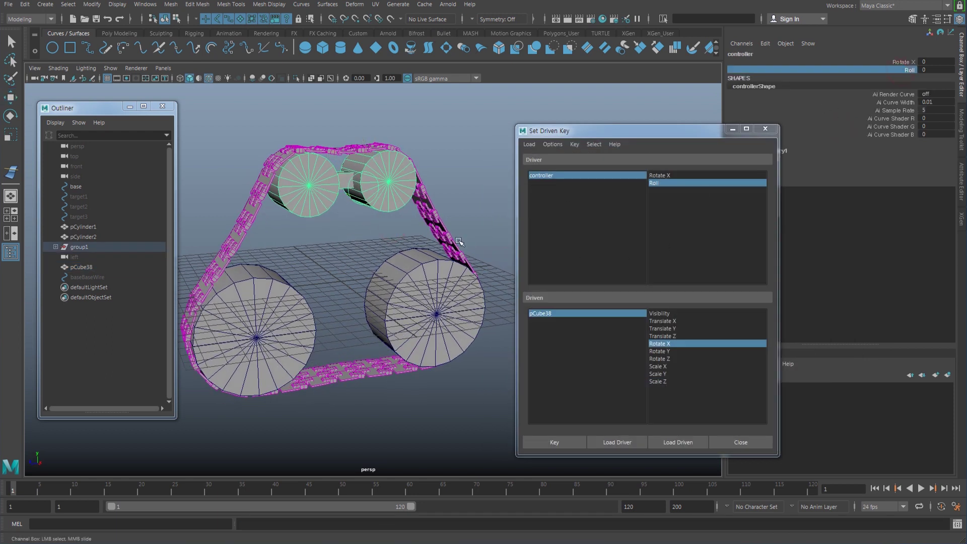
middle_click_drag(375, 257, 451, 260)
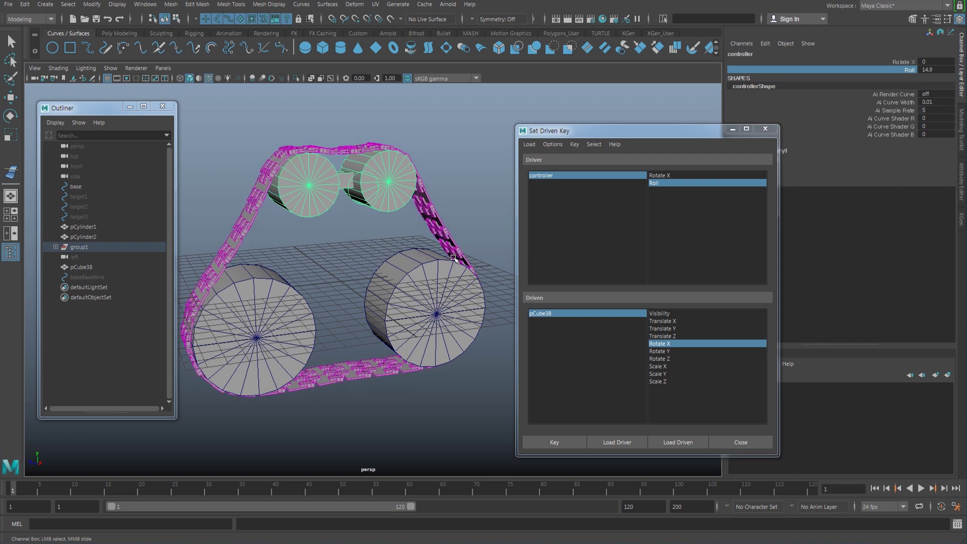
key("ctrl+z")
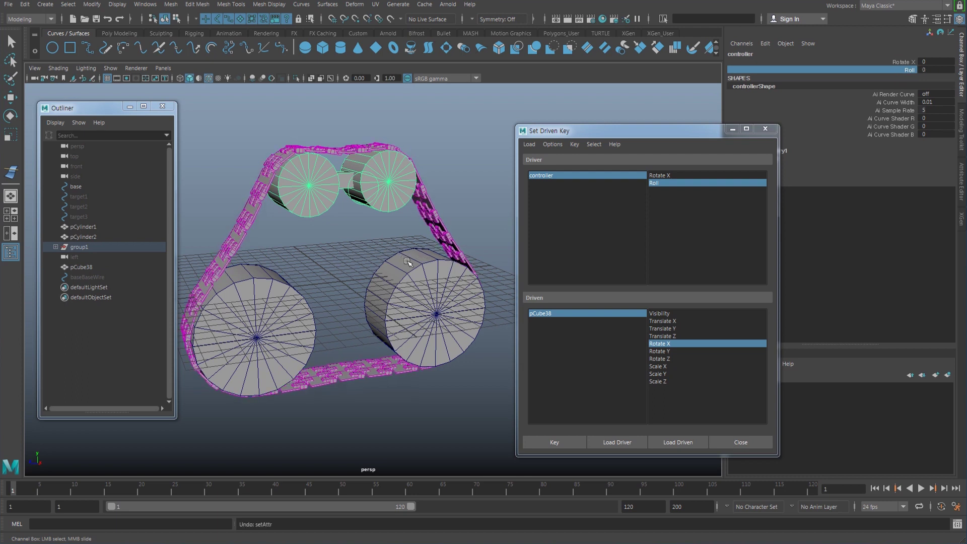
middle_click_drag(408, 263, 441, 248, "alt")
left_click_drag(436, 260, 426, 253, "alt")
middle_click_drag(378, 289, 338, 278, "alt")
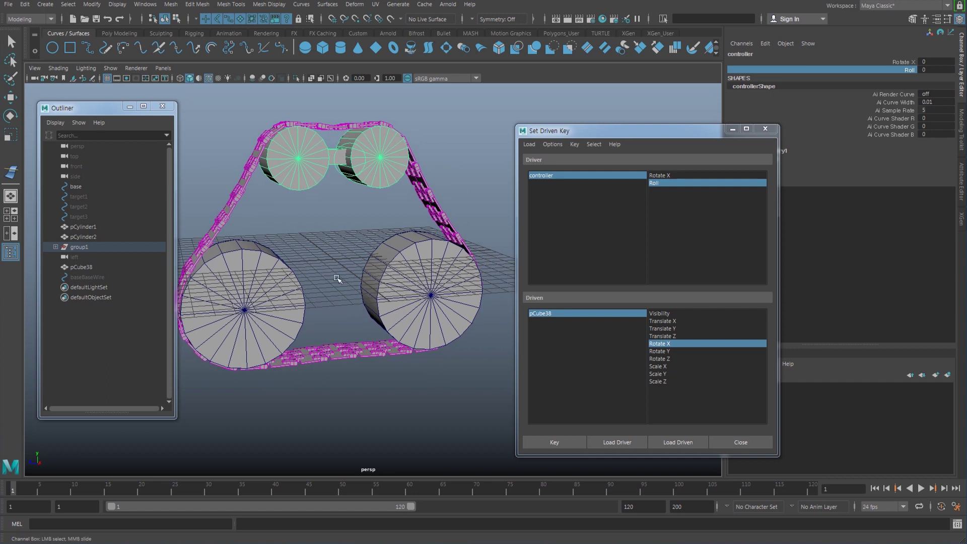
left_click(286, 300)
key("w")
left_click(420, 292)
left_click(300, 187)
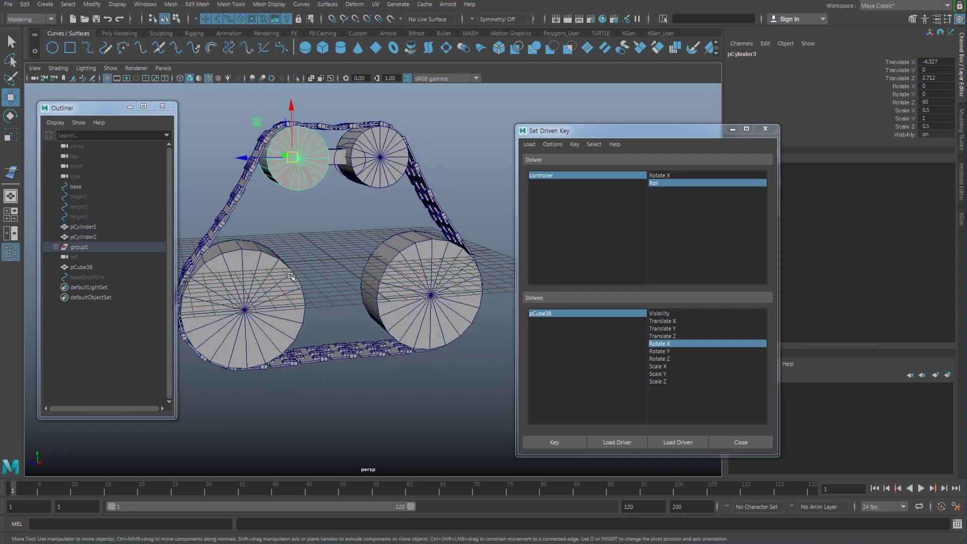
left_click(280, 292)
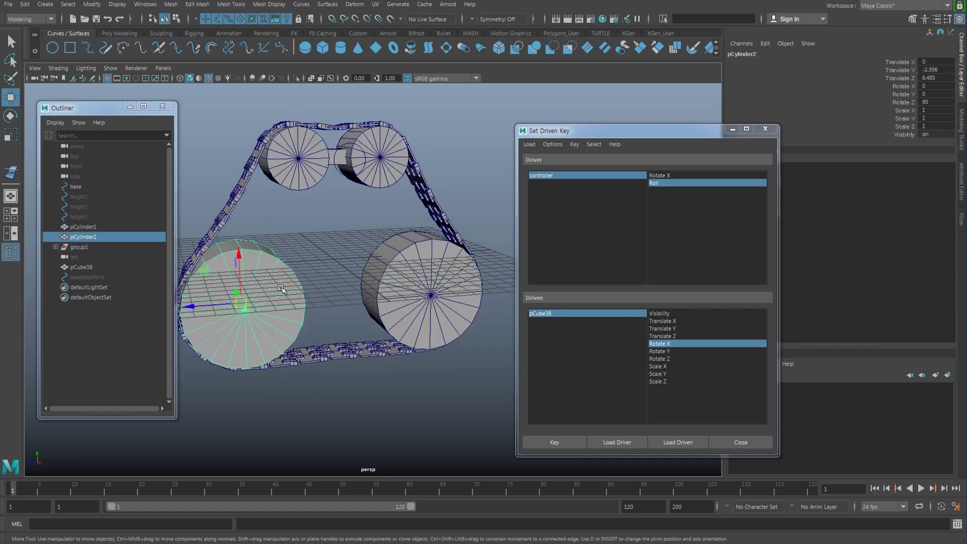
middle_click_drag(319, 231, 358, 231, "alt")
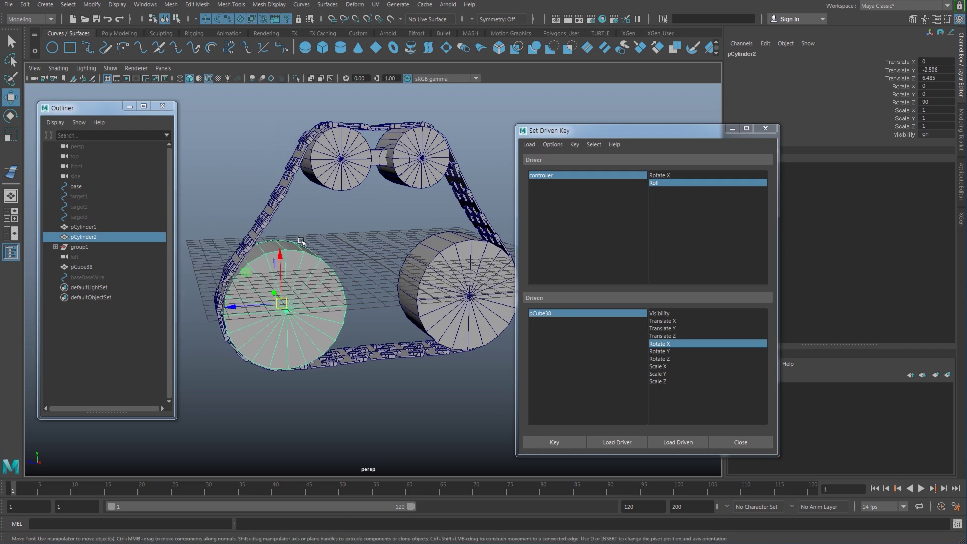
left_click(577, 134)
left_click_drag(590, 136, 629, 133)
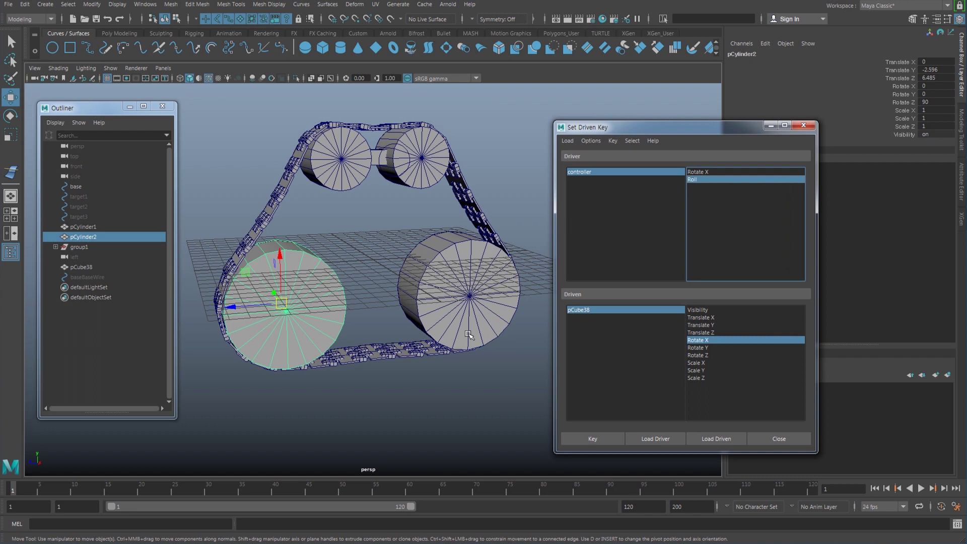
middle_click_drag(404, 288, 401, 289, "alt")
left_click(385, 178)
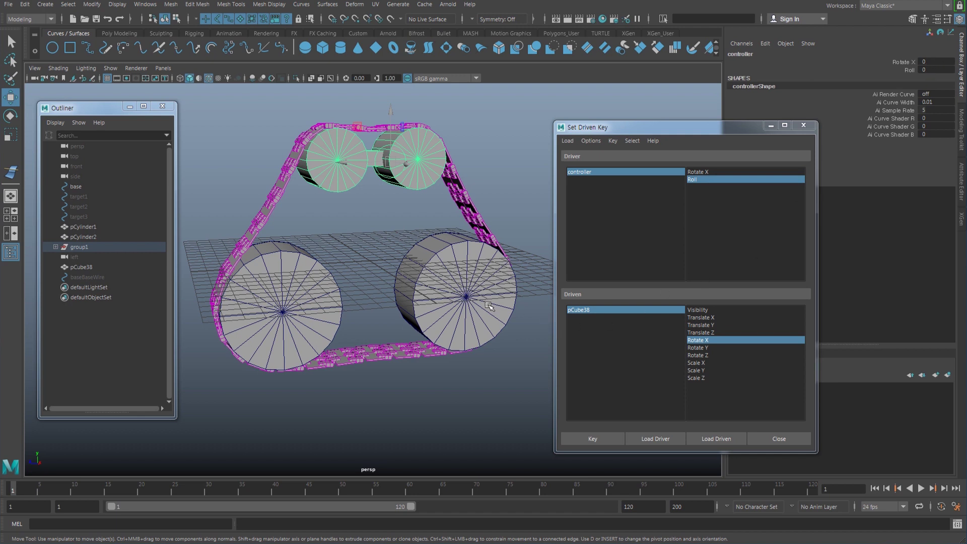
Step: Select wheels pCylinder1 and pCylinder2 and load both as driven objects
left_click(311, 325)
left_click(433, 315, "shift")
left_click_drag(430, 347, 419, 334, "alt")
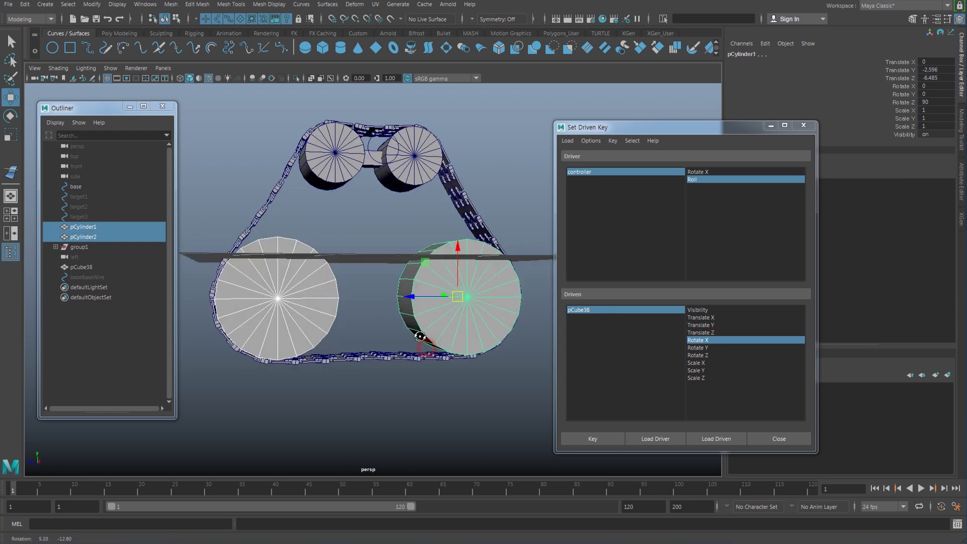
left_click(716, 439)
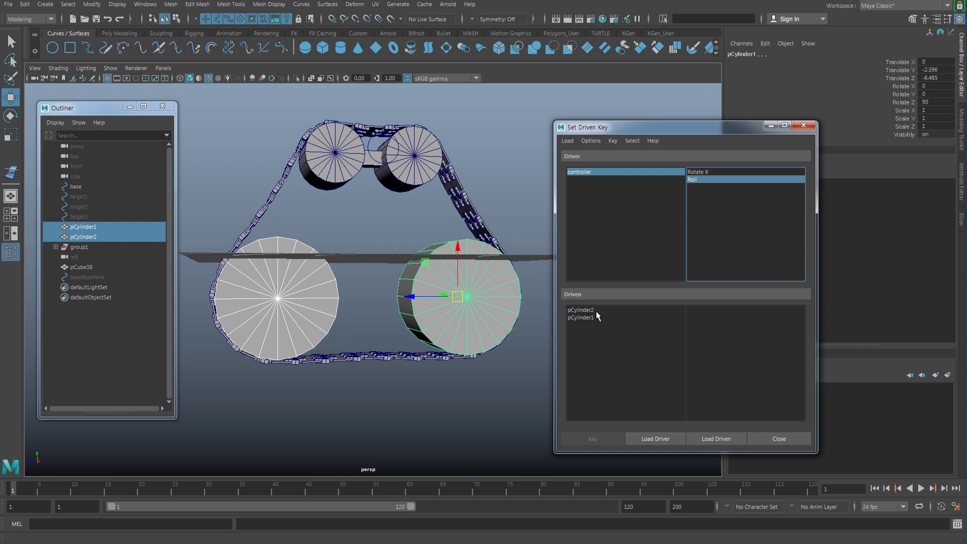
left_click(580, 310)
left_click(581, 317, "shift")
Step: After a test rotation, key the wheels' Rotate Y at Roll 0 and reselect the controller
right_click_drag(345, 346, 407, 367, "alt")
middle_click_drag(379, 355, 413, 356, "alt")
left_click_drag(120, 112, 96, 116)
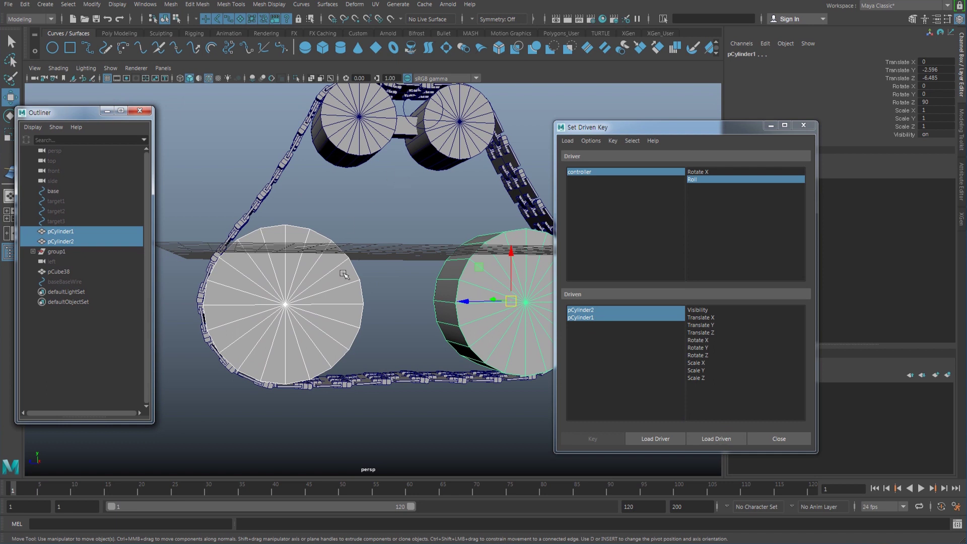
middle_click_drag(326, 281, 318, 283, "alt")
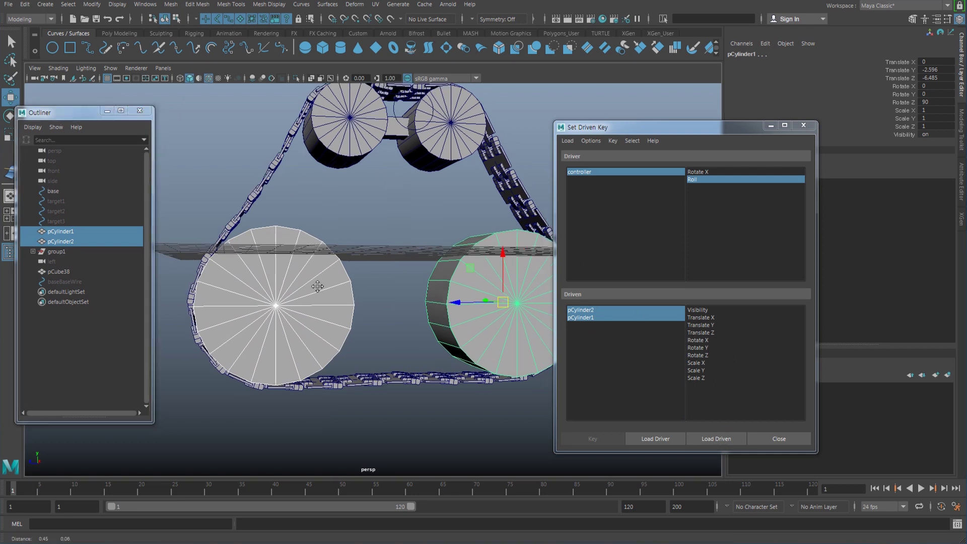
key("e")
left_click_drag(471, 275, 467, 300)
key("ctrl+z")
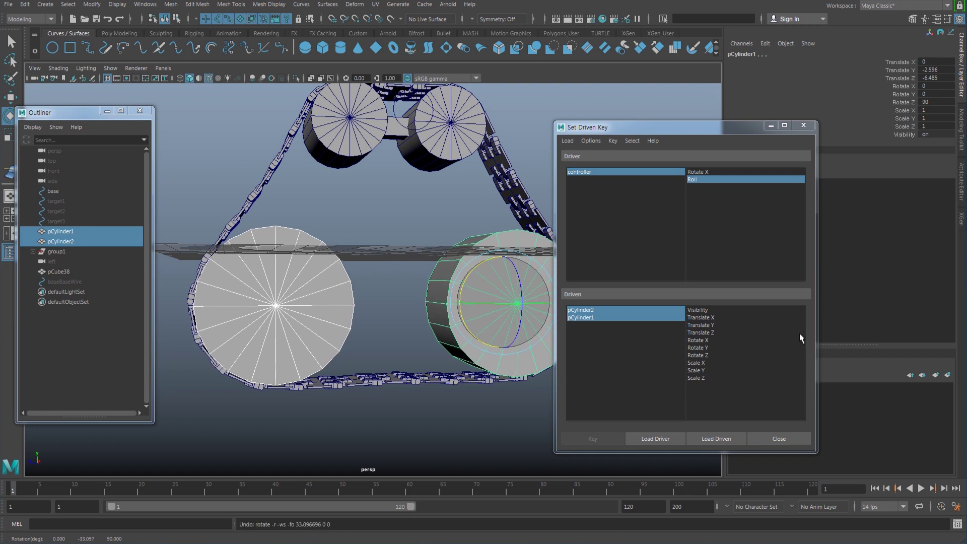
left_click(702, 347)
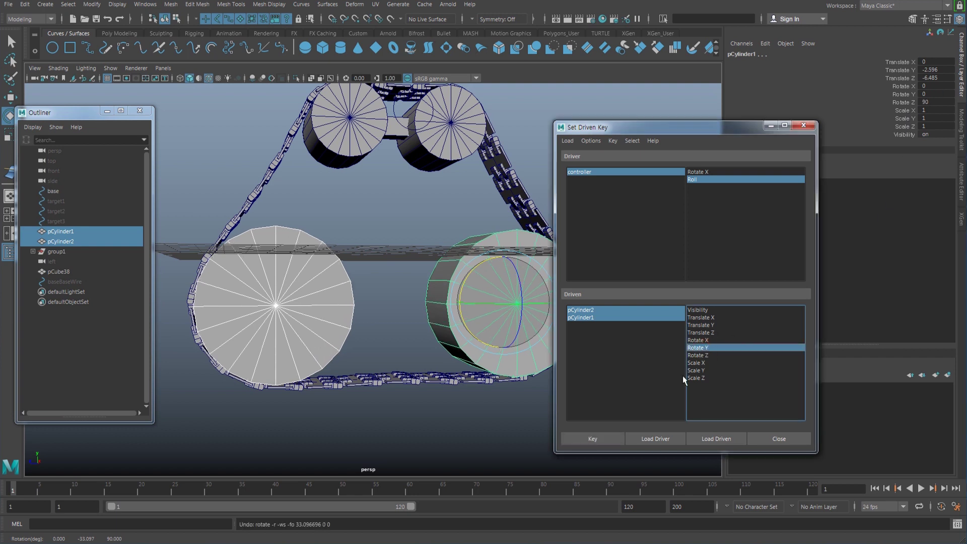
left_click(607, 438)
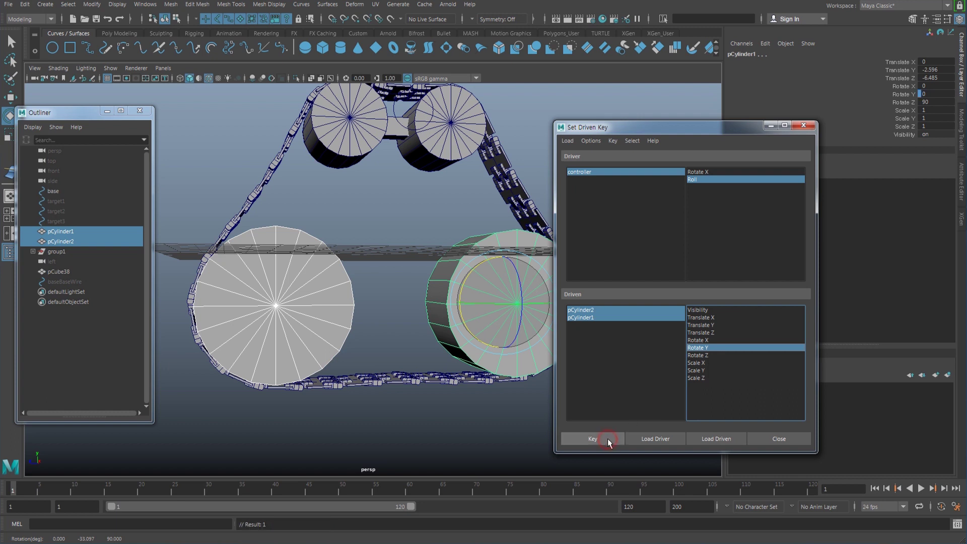
left_click(634, 172)
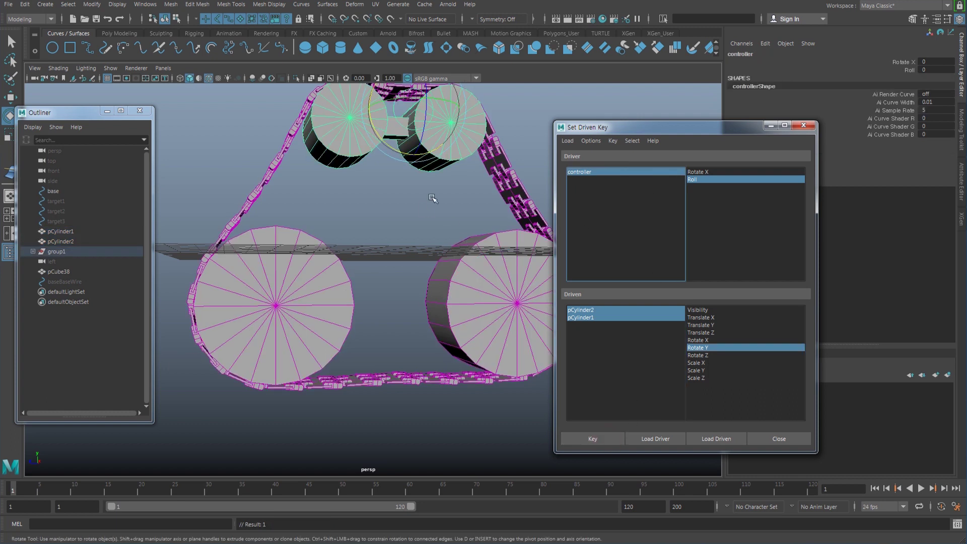
scroll(401, 233, "down", 3)
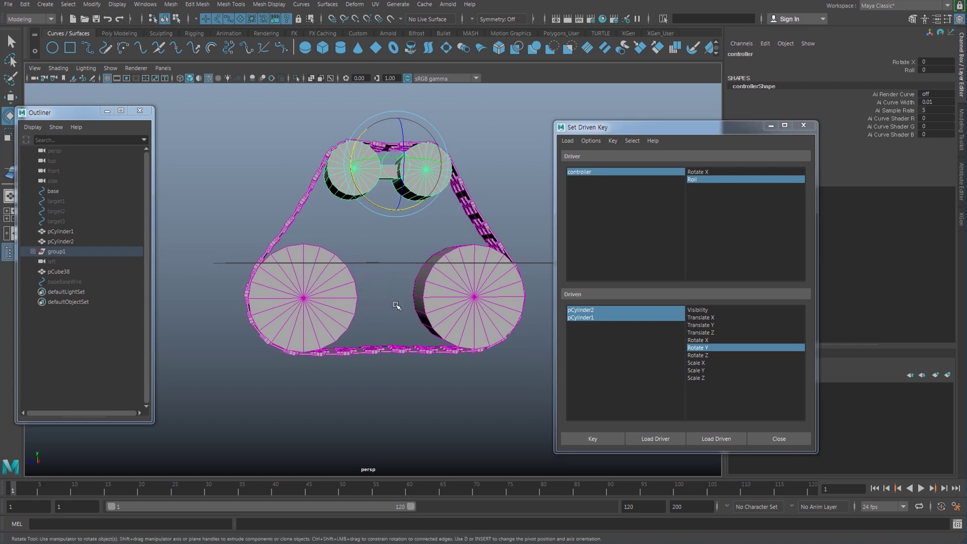
left_click_drag(401, 284, 398, 275, "alt")
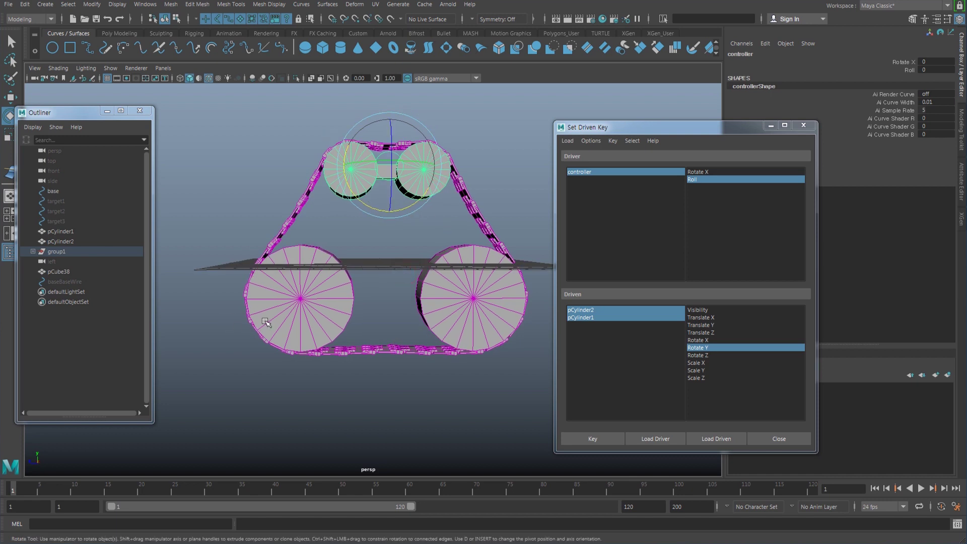
left_click_drag(353, 275, 370, 264, "alt")
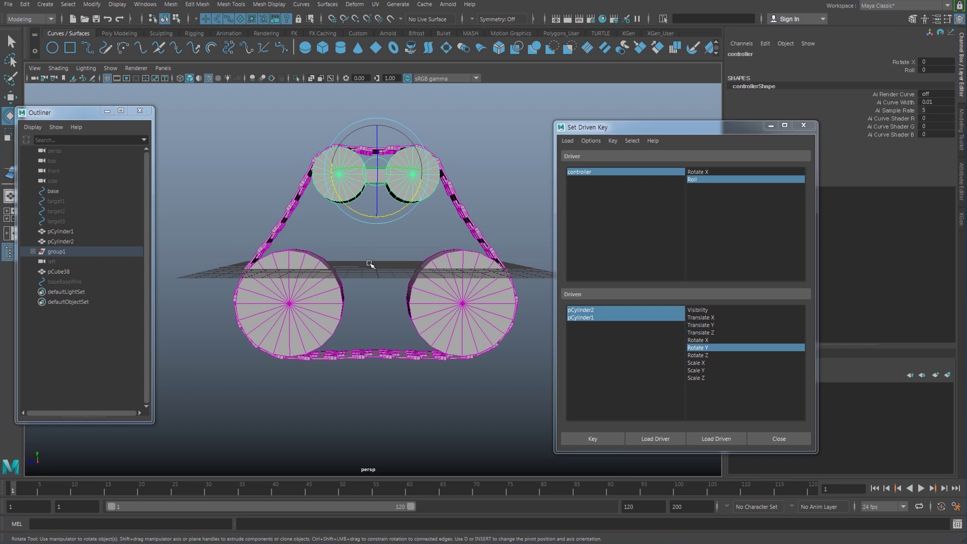
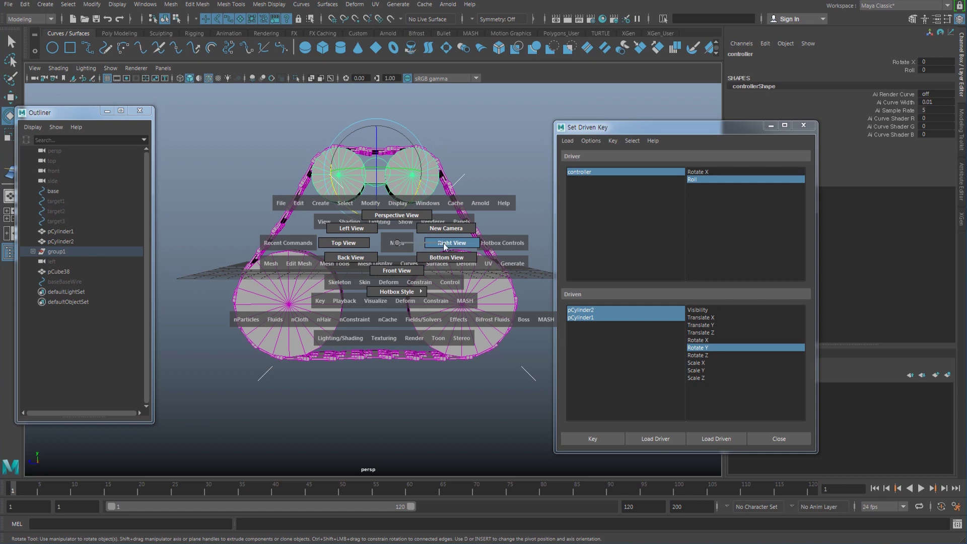
middle_click_drag(338, 411, 412, 156, "alt")
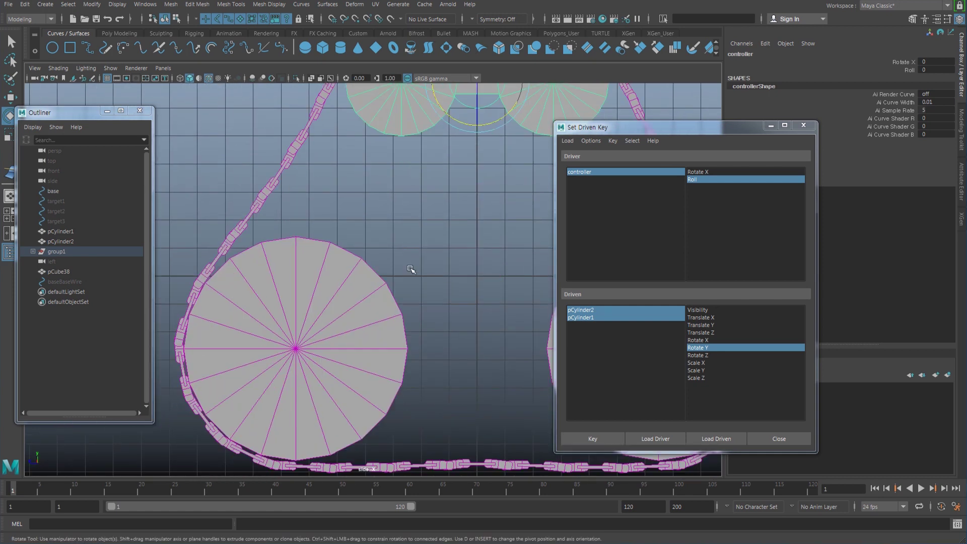
right_click_drag(408, 264, 401, 268, "alt")
middle_click_drag(409, 328, 396, 288, "alt")
right_click_drag(403, 295, 403, 295, "alt")
middle_click_drag(405, 312, 404, 278, "alt")
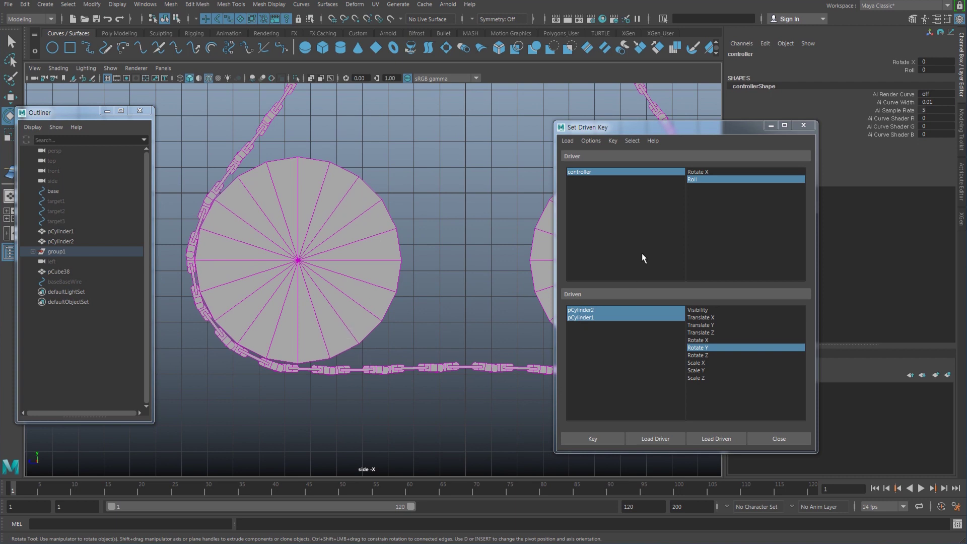
left_click(614, 171)
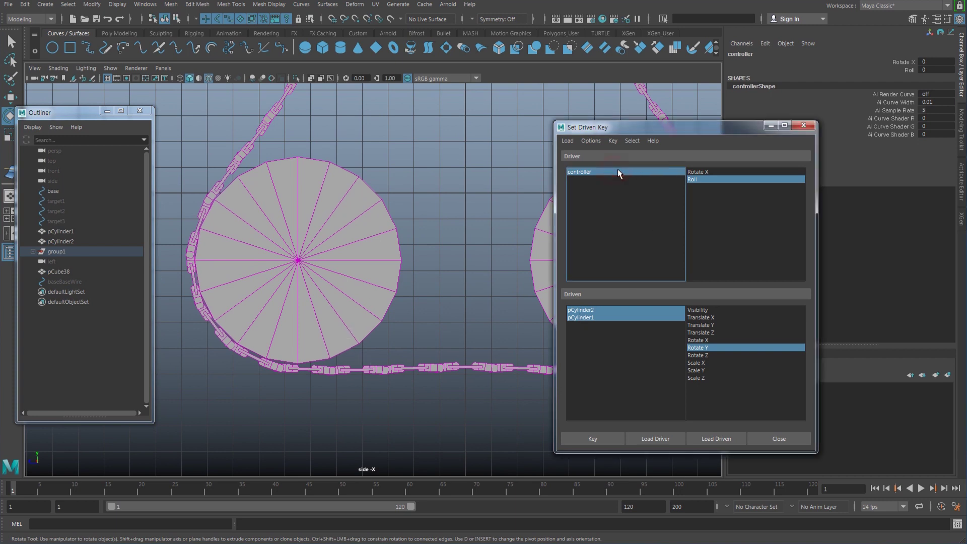
left_click(901, 70)
middle_click_drag(474, 295, 522, 275)
key("ctrl+z")
scroll(362, 319, "up", 1)
middle_click_drag(360, 319, 388, 320, "alt")
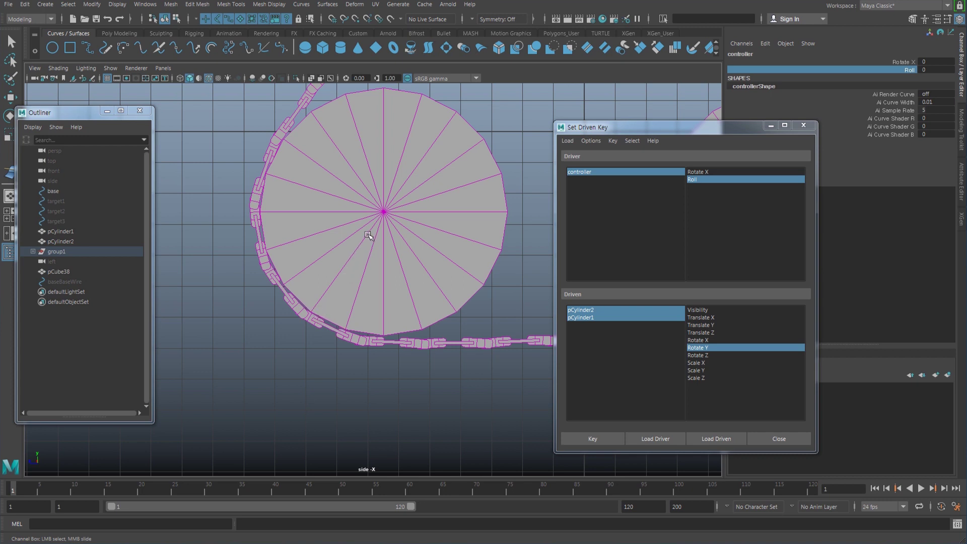
middle_click_drag(369, 258, 345, 282, "alt")
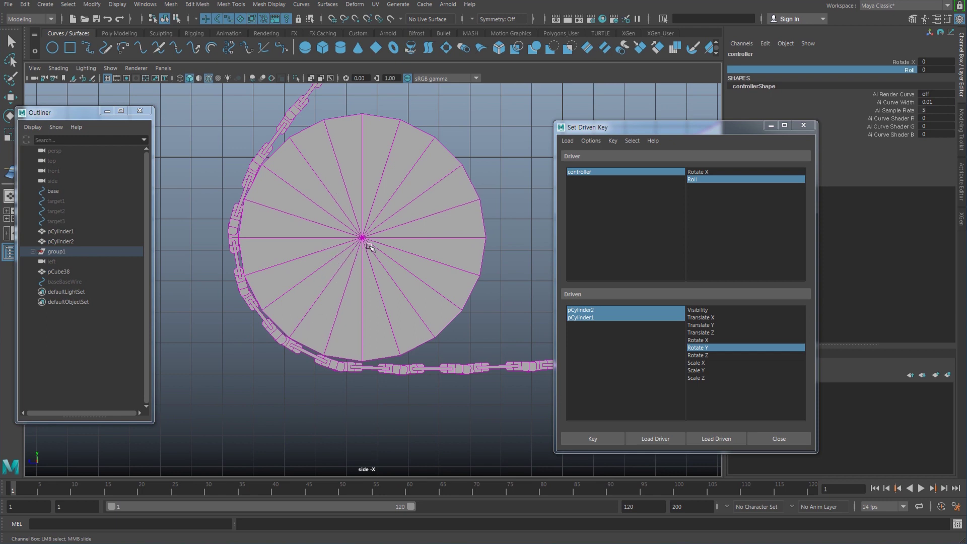
Step: Raise the controller's Roll to 7.9
left_click(345, 267)
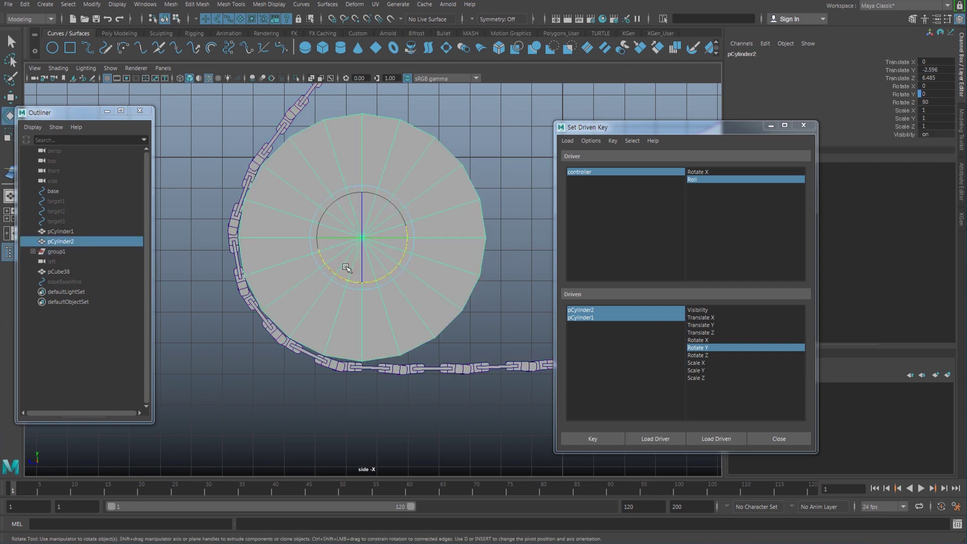
left_click_drag(345, 265, 344, 266)
middle_click_drag(356, 360, 344, 352, "alt")
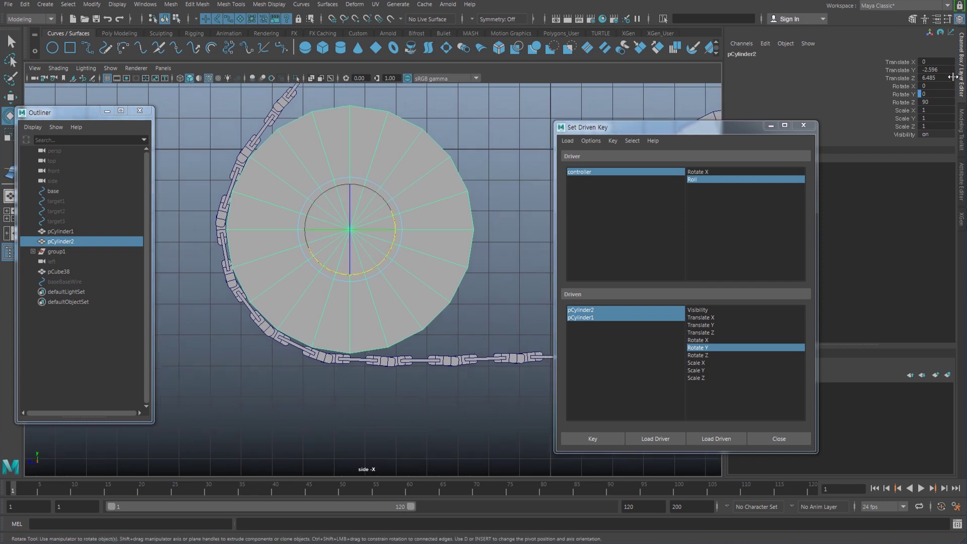
left_click(625, 173)
left_click(902, 67)
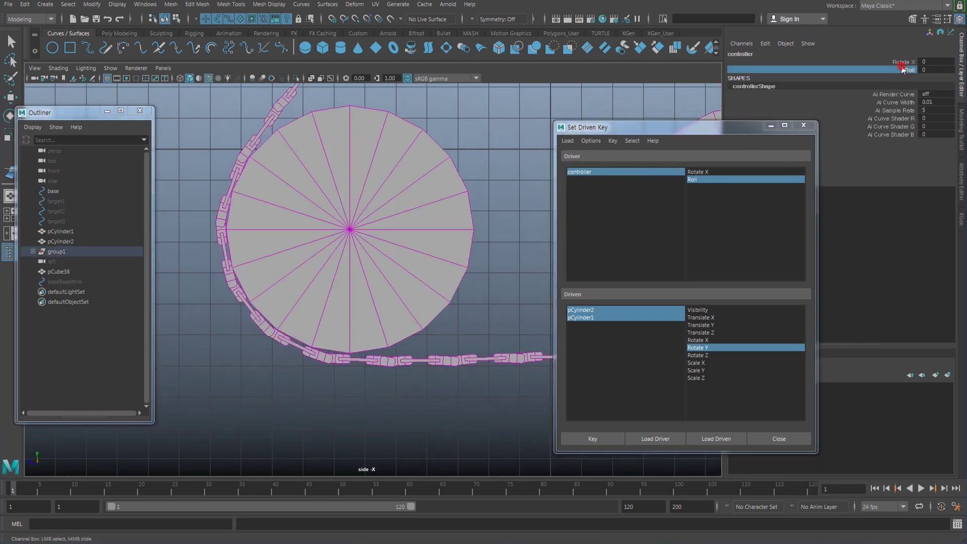
middle_click_drag(429, 340, 467, 343)
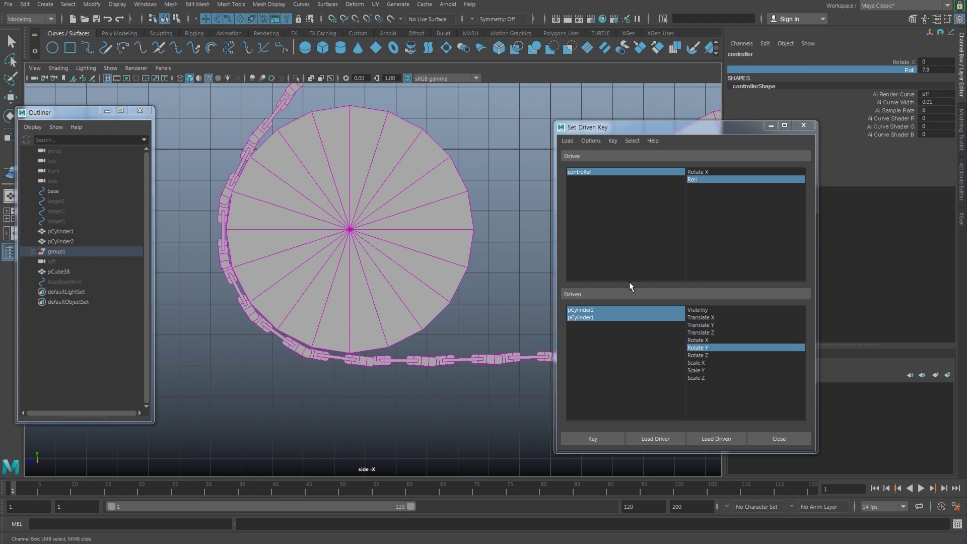
Step: Set pCylinder1 and pCylinder2 to Rotate Y -18 and key them against Roll 7.9
left_click(610, 311)
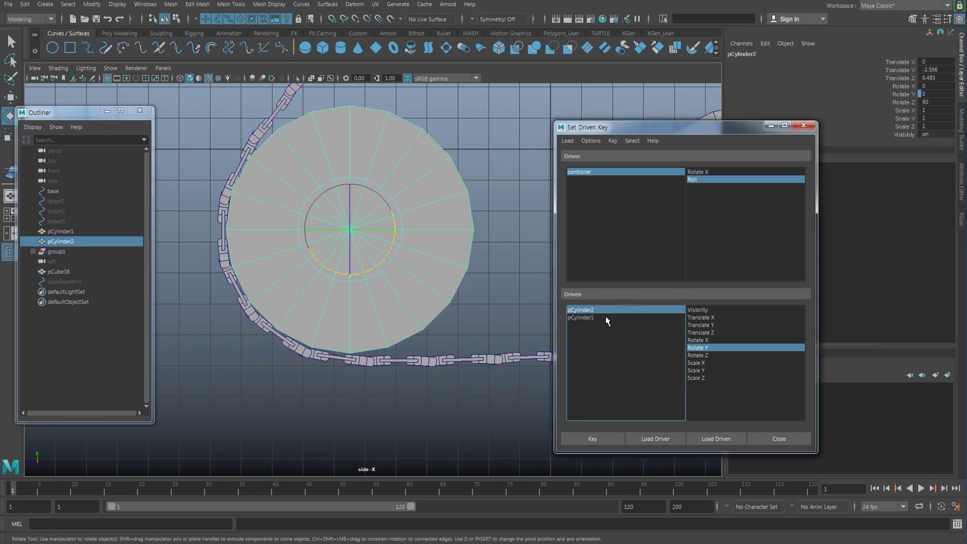
left_click(606, 317, "shift")
key("f")
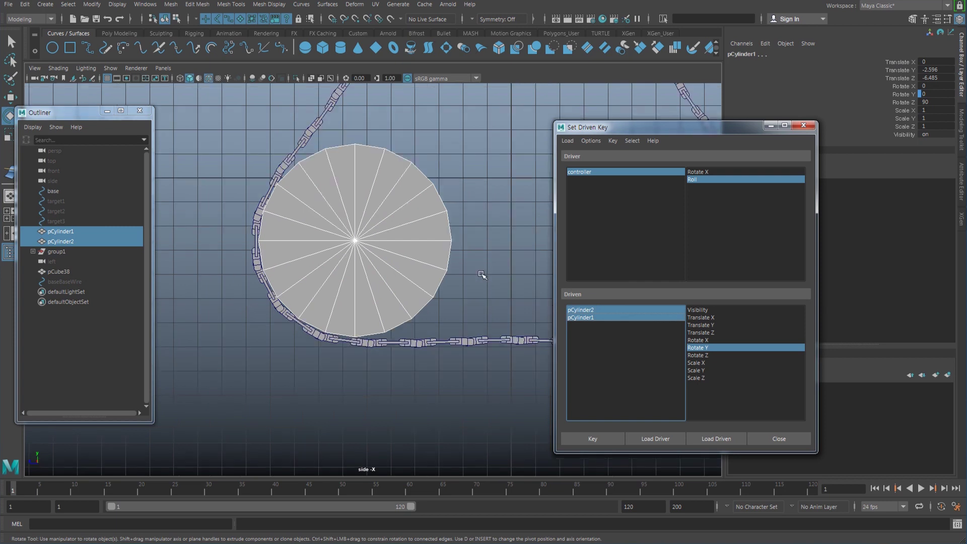
left_click_drag(503, 278, 508, 279)
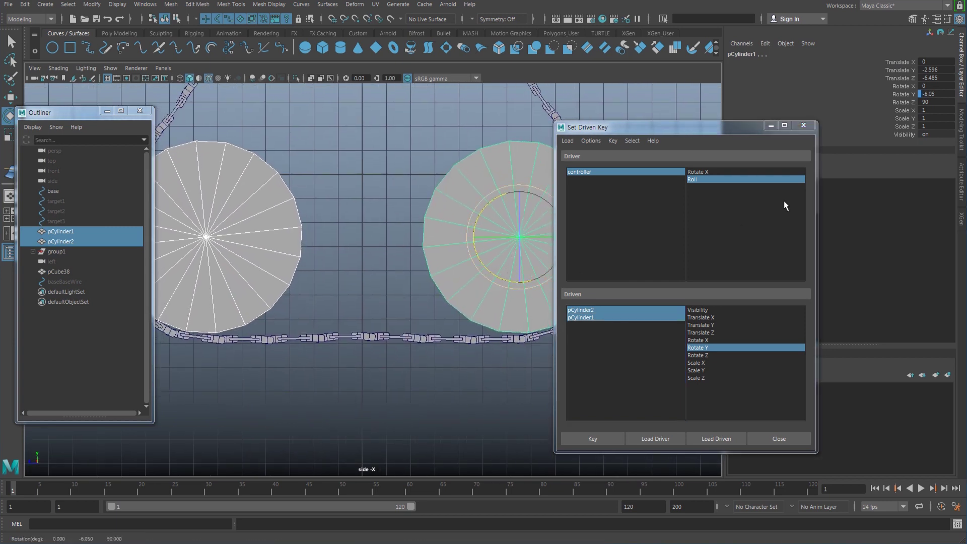
left_click(938, 94)
type("0")
key("Return")
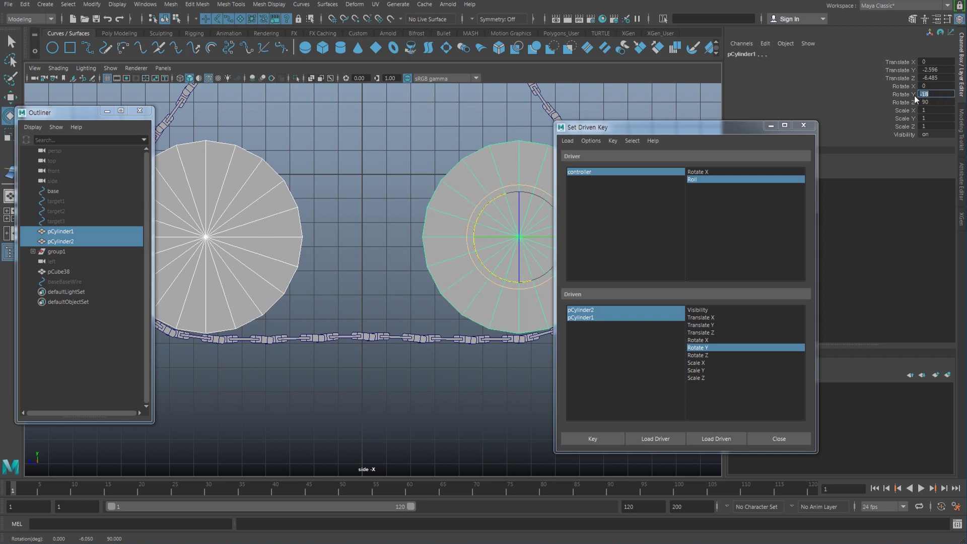
left_click(912, 96)
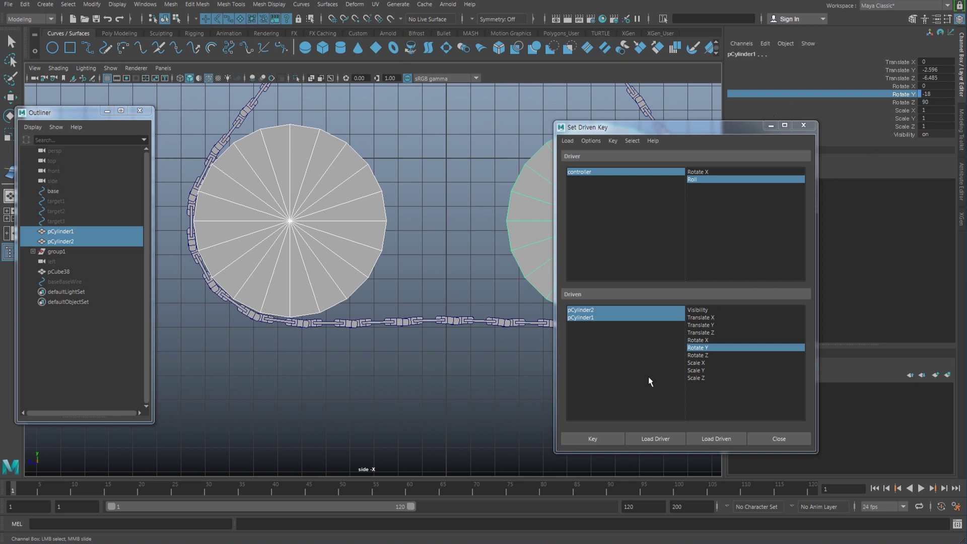
left_click(608, 438)
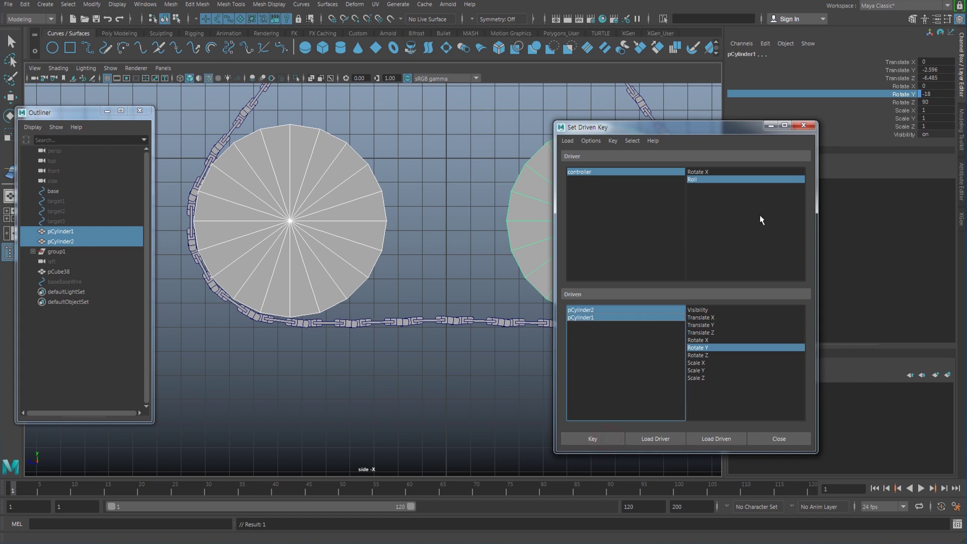
left_click(144, 4)
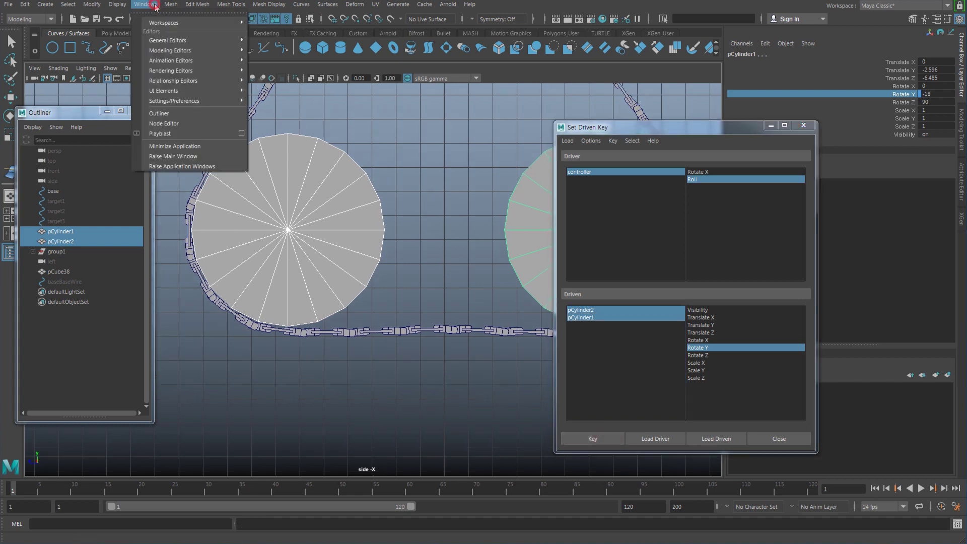
Step: In the Graph Editor, select all keys on the wheels' Rotate Y curves and show infinity
mouse_move(172, 60)
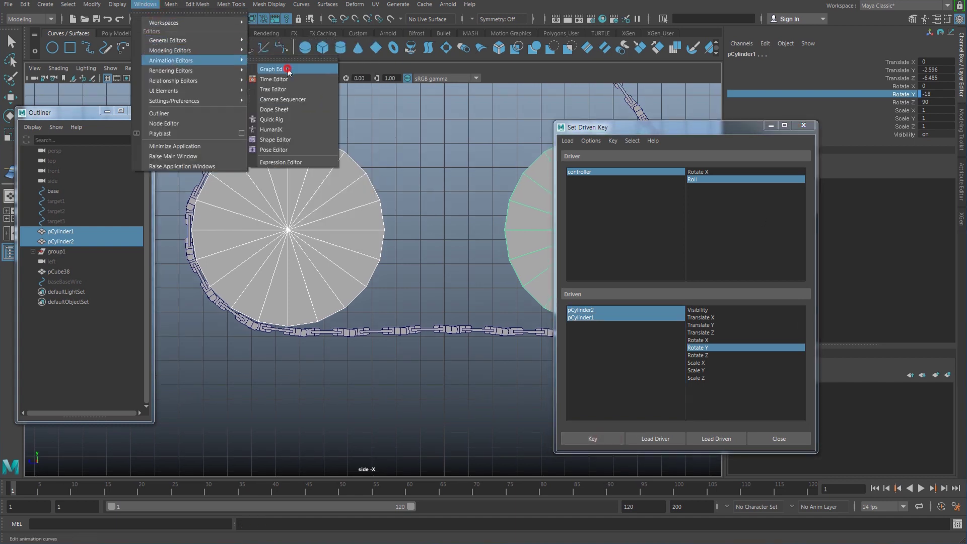
left_click(272, 69)
left_click_drag(391, 222, 494, 393)
key("f")
right_click_drag(441, 295, 371, 295, "alt")
left_click(217, 170)
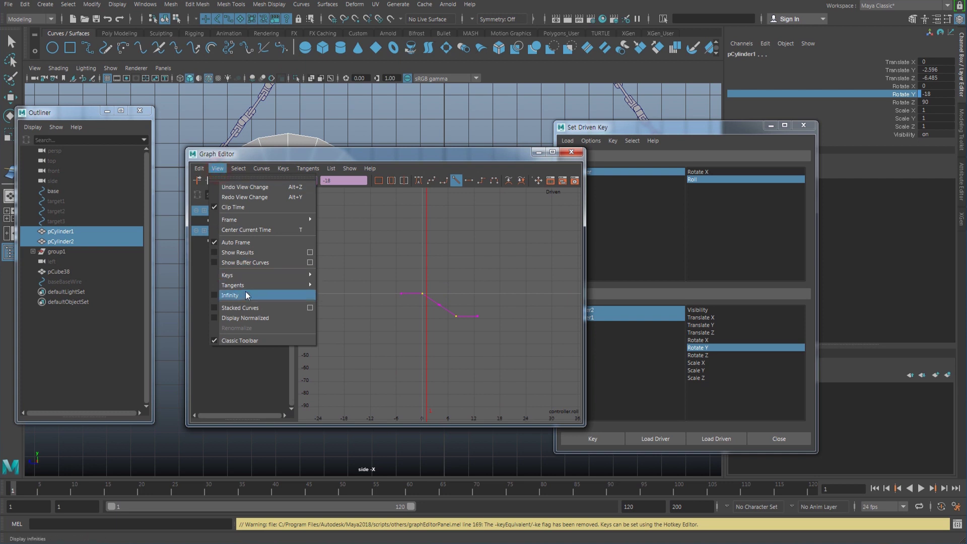
left_click(240, 296)
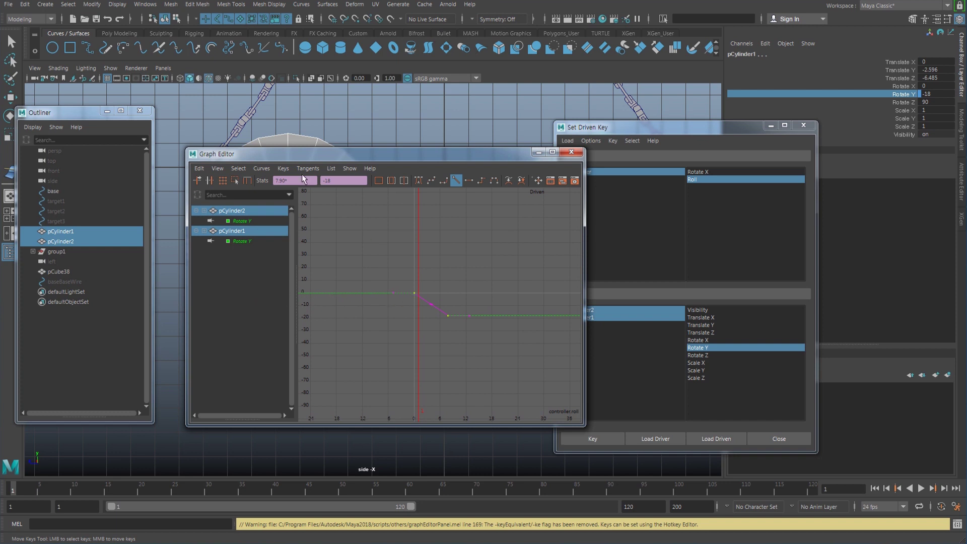
Step: Set both pre-infinity and post-infinity of the curves to Cycle with Offset
left_click(262, 169)
mouse_move(268, 186)
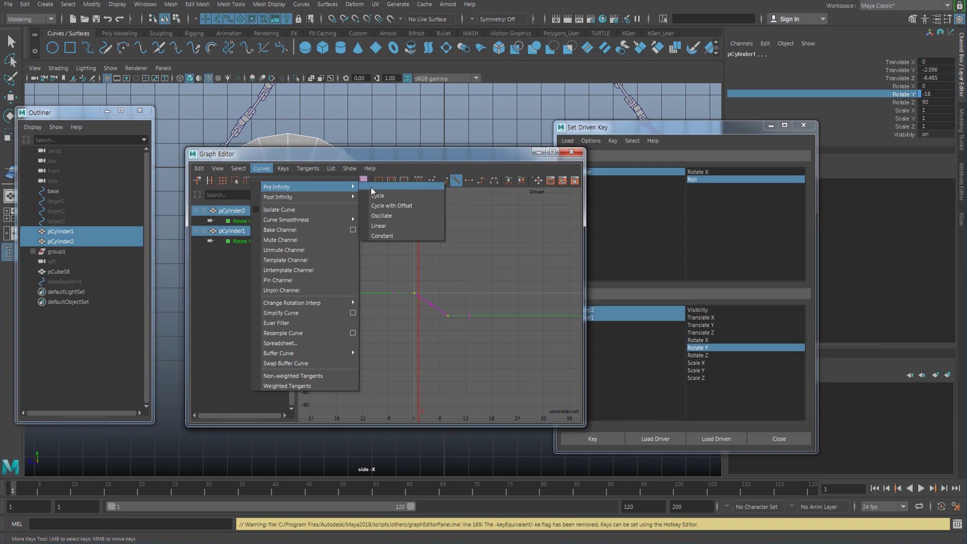
left_click(409, 205)
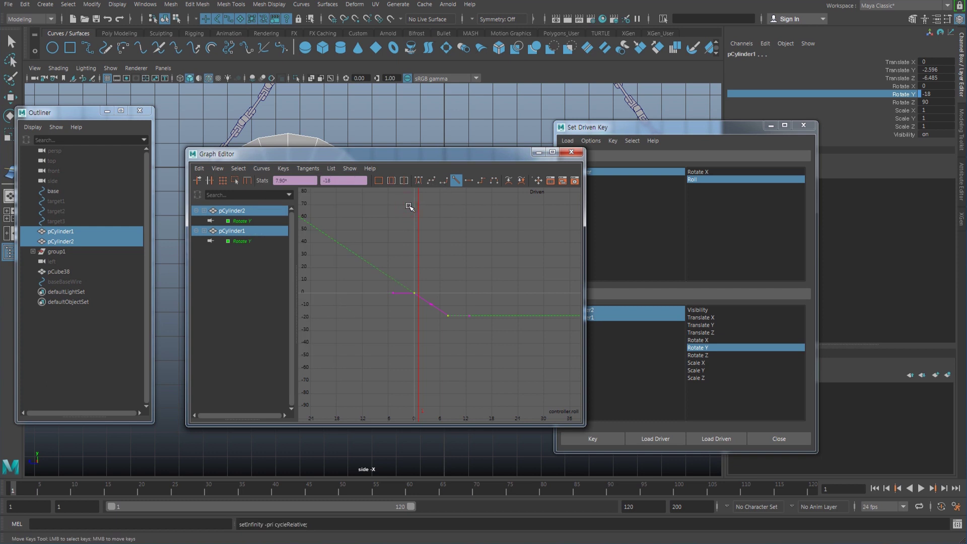
left_click(262, 171)
mouse_move(297, 197)
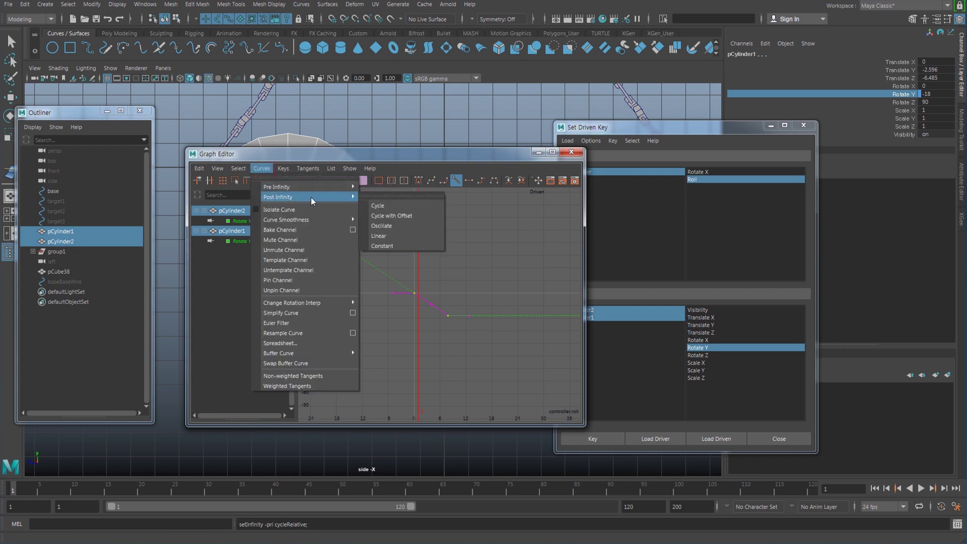
left_click(406, 215)
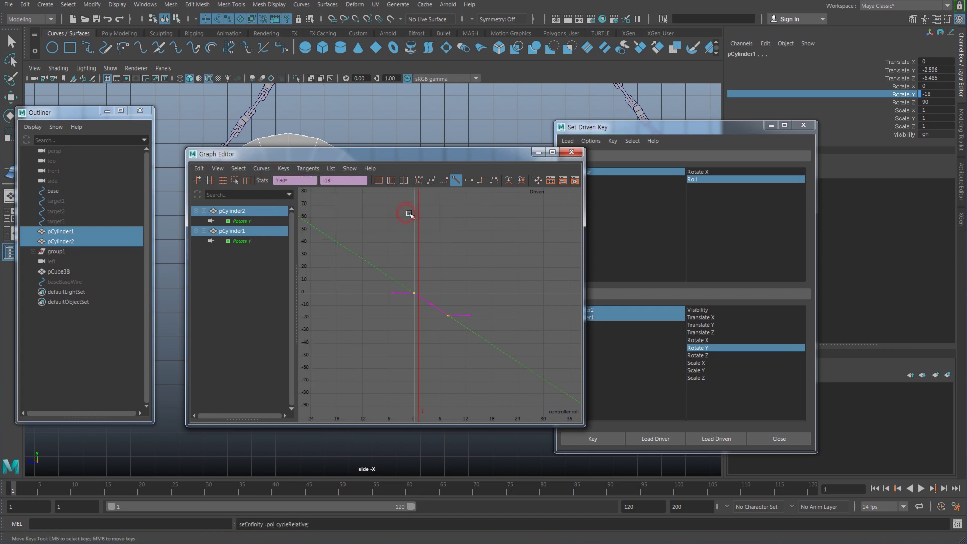
left_click(573, 154)
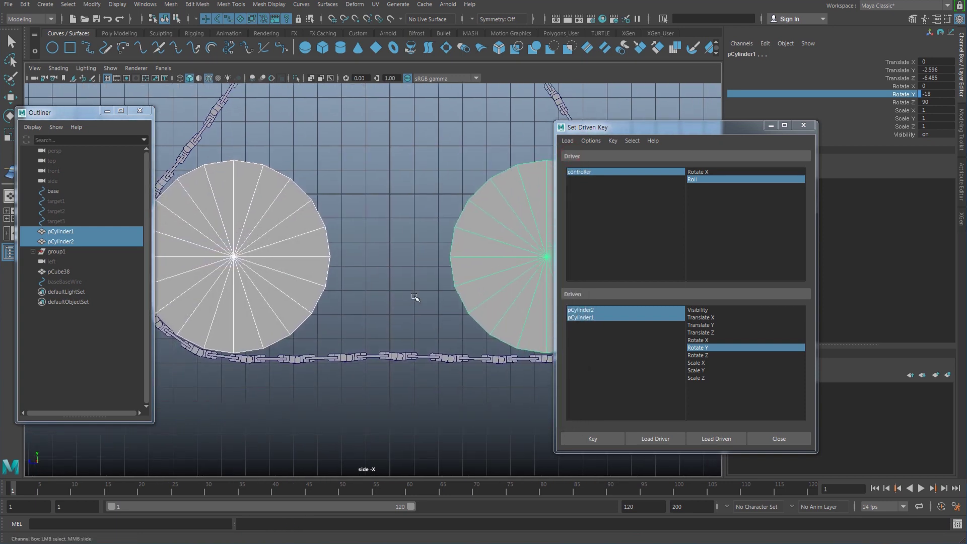
left_click(594, 173)
left_click(910, 70)
middle_click_drag(419, 242, 465, 292)
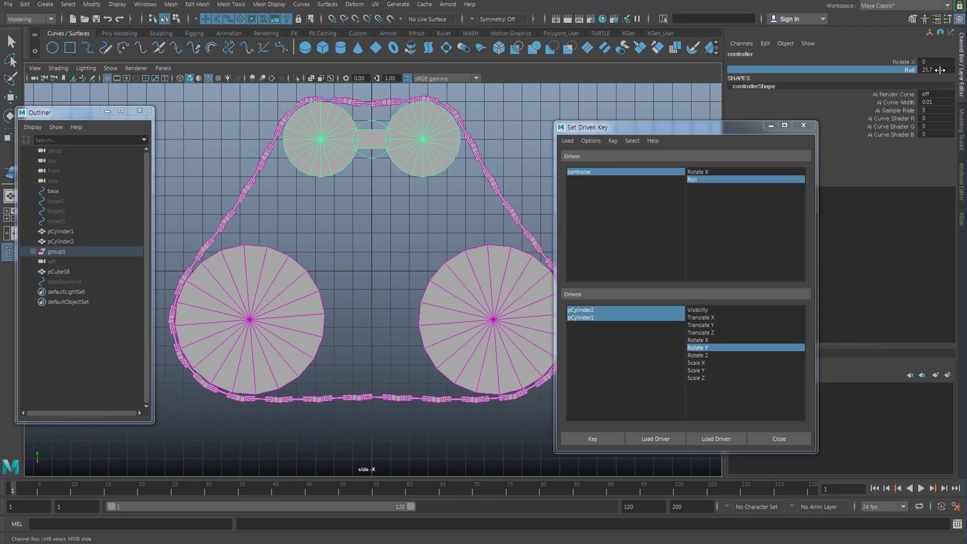
double_click(934, 67)
key("Return")
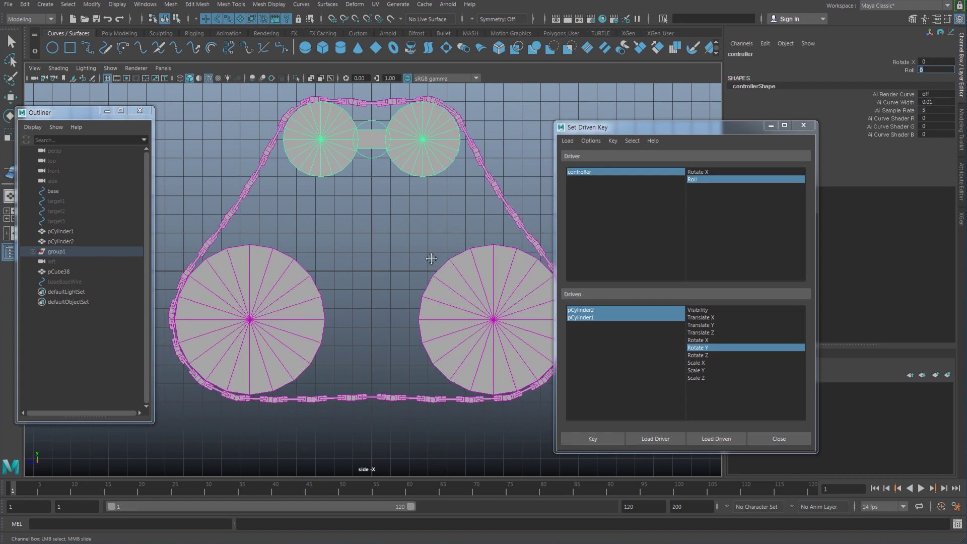
scroll(426, 264, "up", 3)
middle_click_drag(418, 268, 436, 295, "alt")
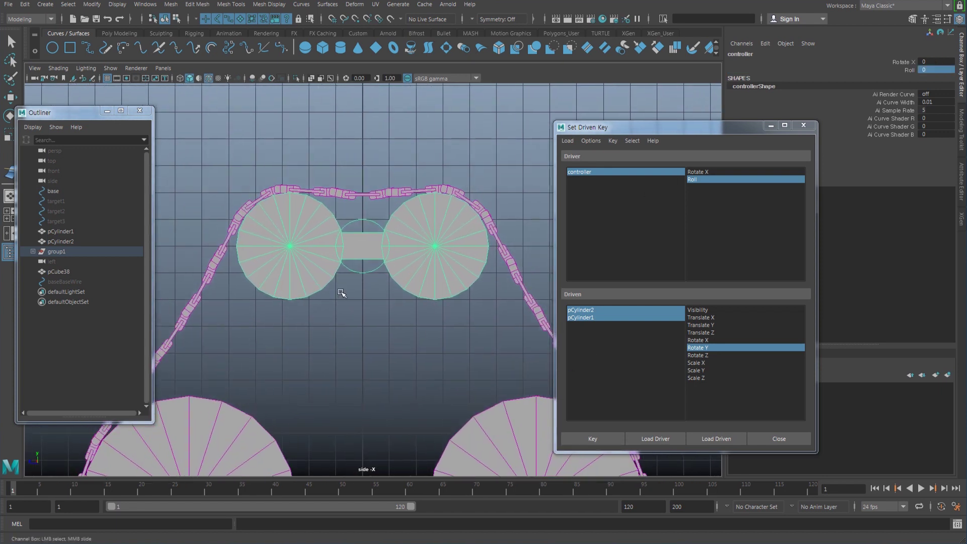
left_click(309, 287)
key("e")
Step: Load pCylinder3 and pCylinder4 as driven objects and choose their Rotate Y attribute
left_click(454, 289)
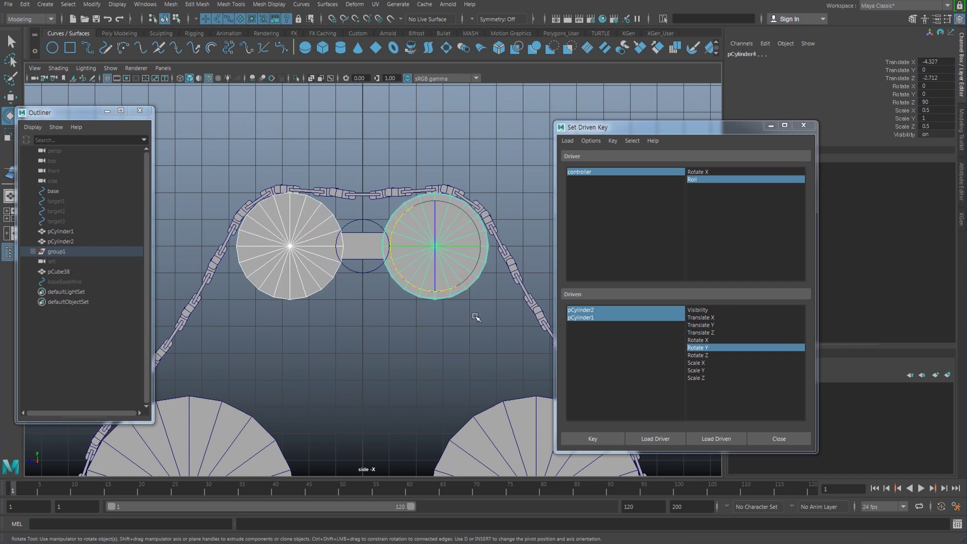
left_click(736, 438)
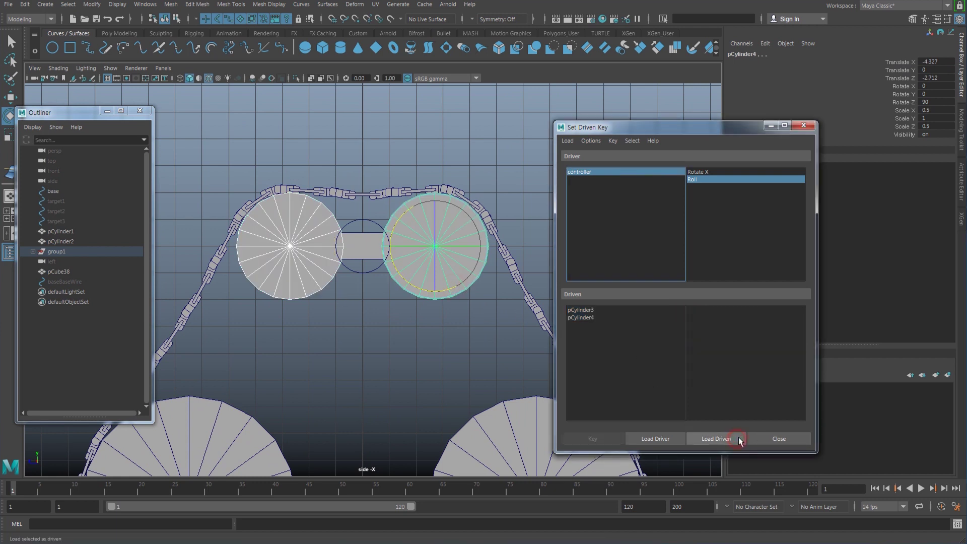
left_click_drag(592, 311, 591, 322)
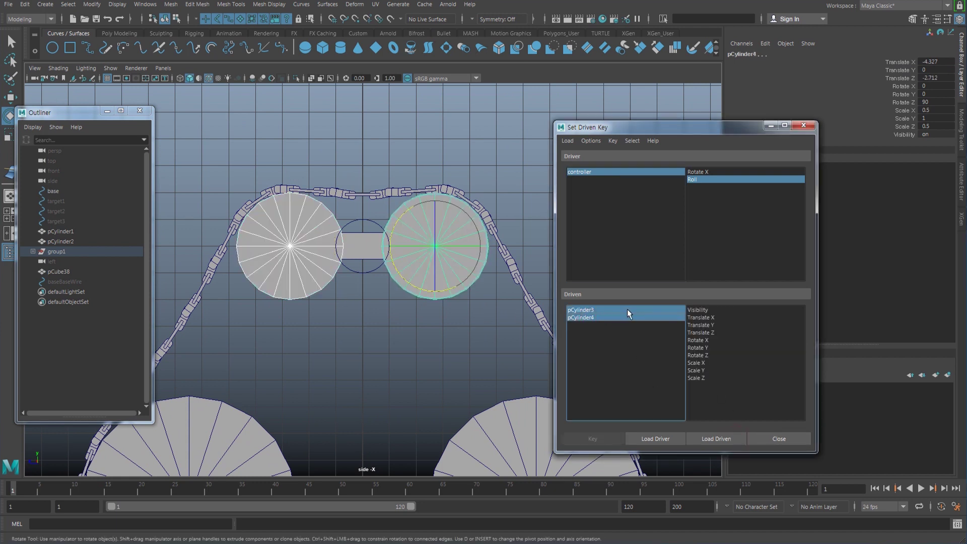
left_click_drag(420, 288, 430, 291)
key("ctrl+z")
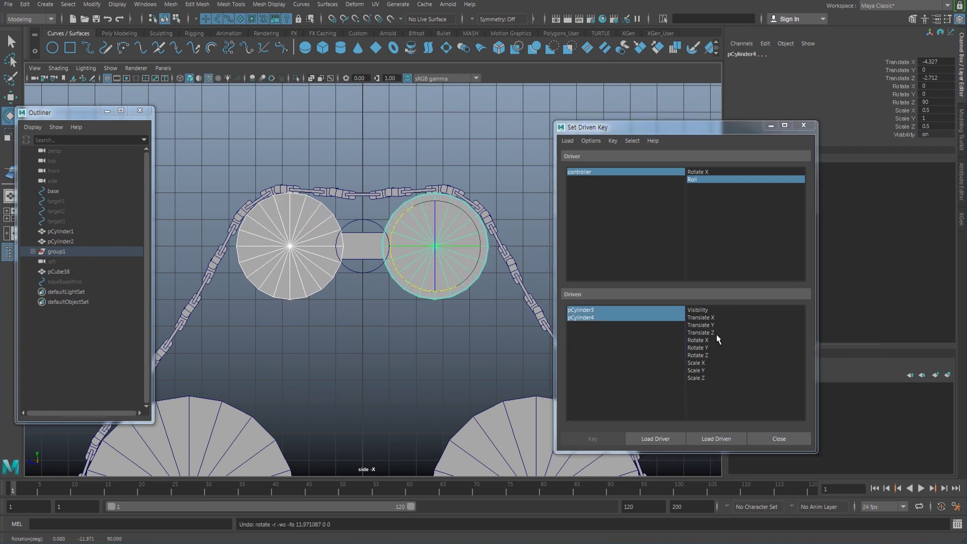
left_click(707, 348)
Step: Key the small upper wheels' rest Rotate Y against the controller's Roll at 0
left_click(604, 437)
left_click(621, 172)
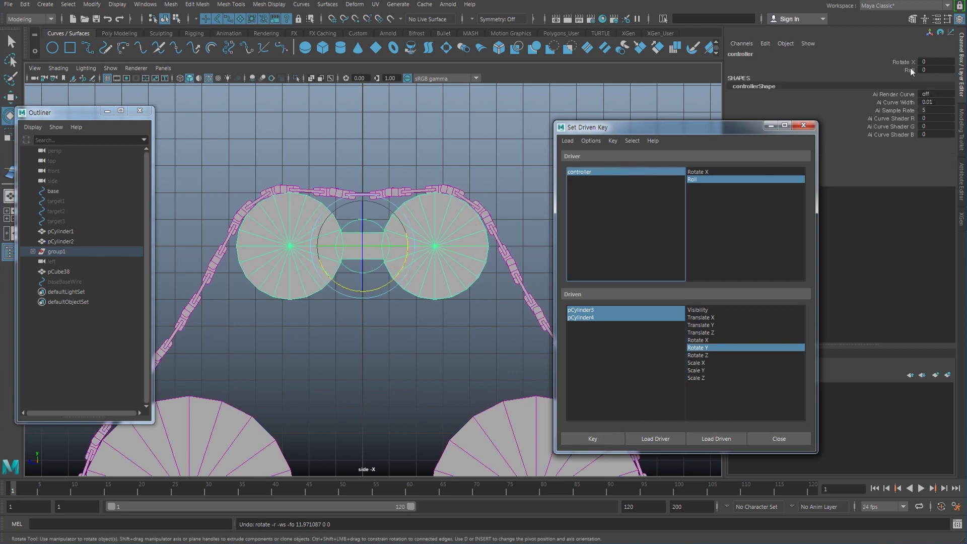
left_click(590, 439)
middle_click_drag(456, 314, 464, 338, "alt")
right_click_drag(464, 312, 507, 313, "alt")
Step: Raise the controller's Roll to 3.9 so the tread chain advances
left_click(597, 172)
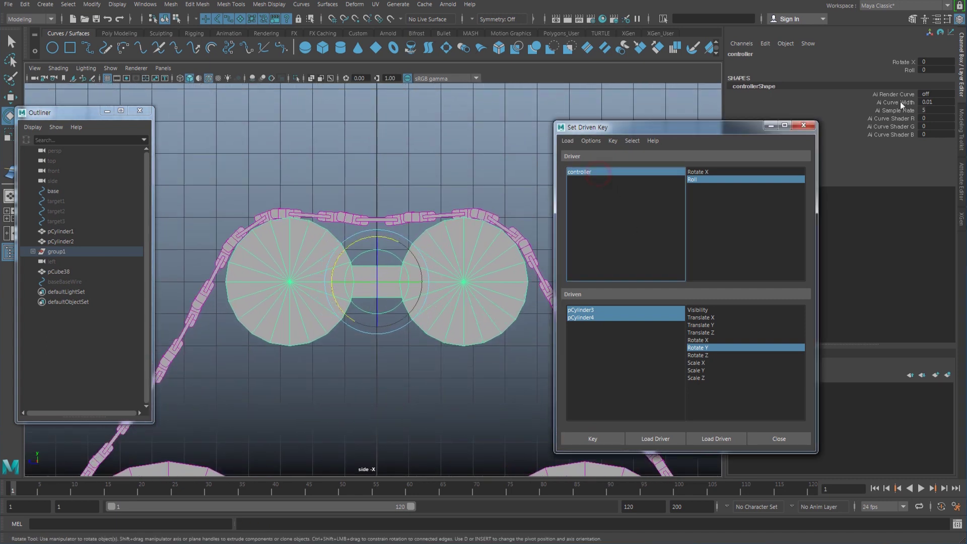
left_click(900, 70)
middle_click_drag(493, 226, 433, 266, "alt")
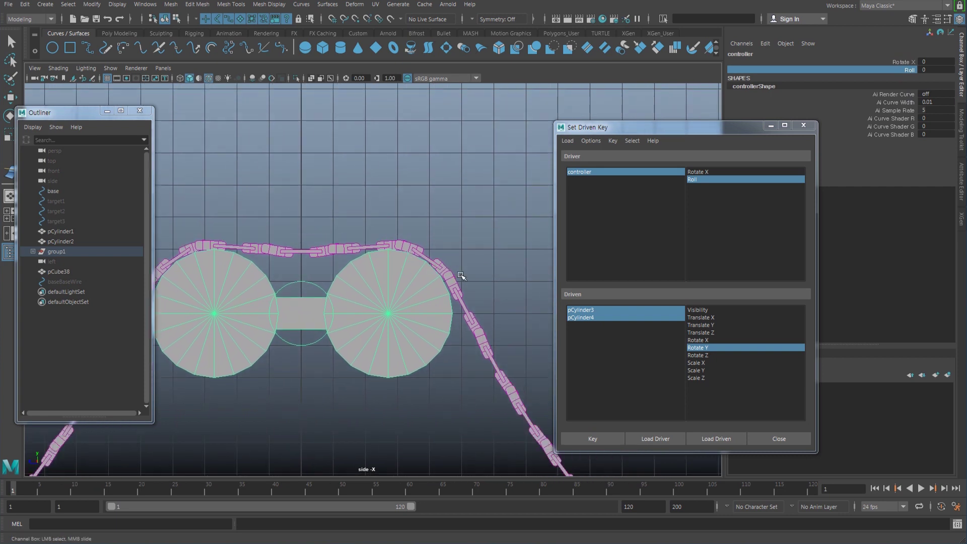
middle_click_drag(337, 259, 345, 262, "alt")
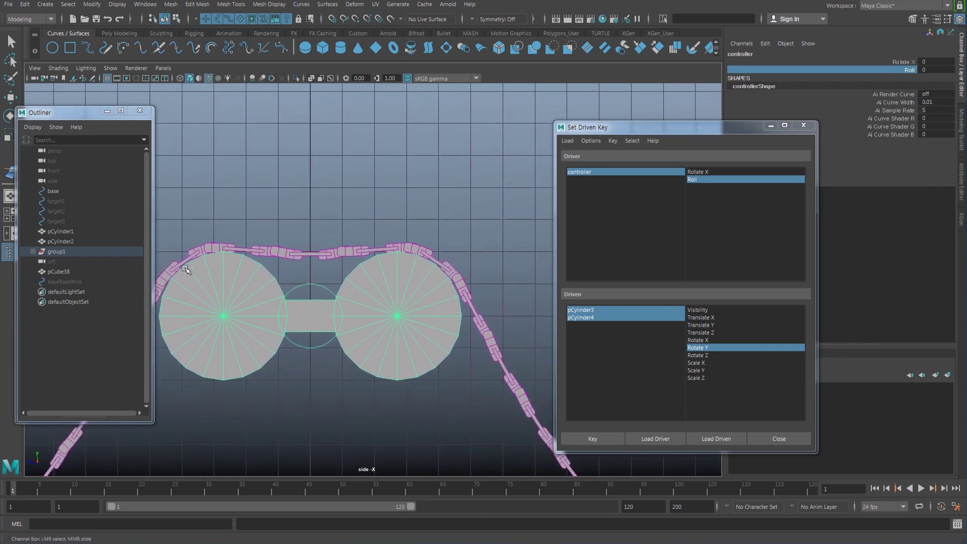
middle_click_drag(399, 298, 367, 309, "alt")
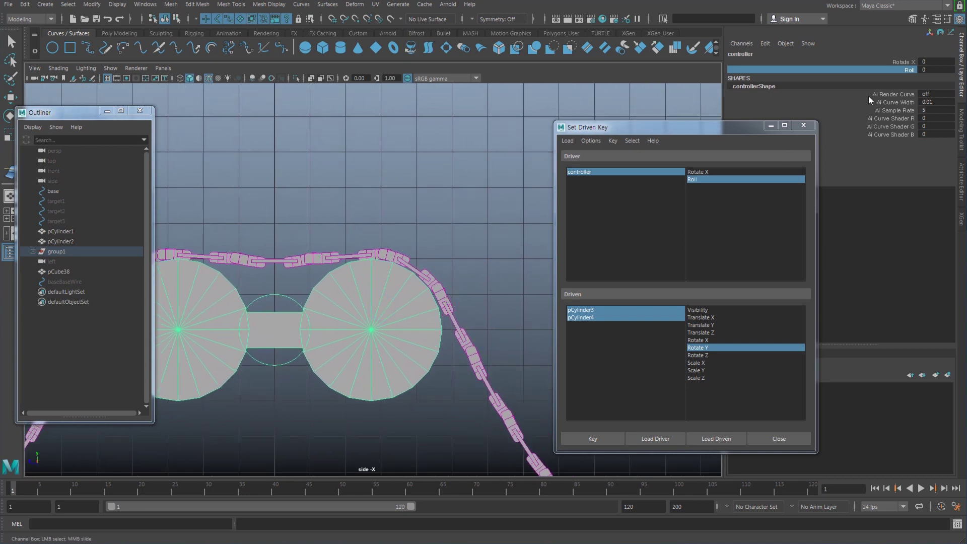
left_click(897, 71)
middle_click_drag(469, 265, 518, 274)
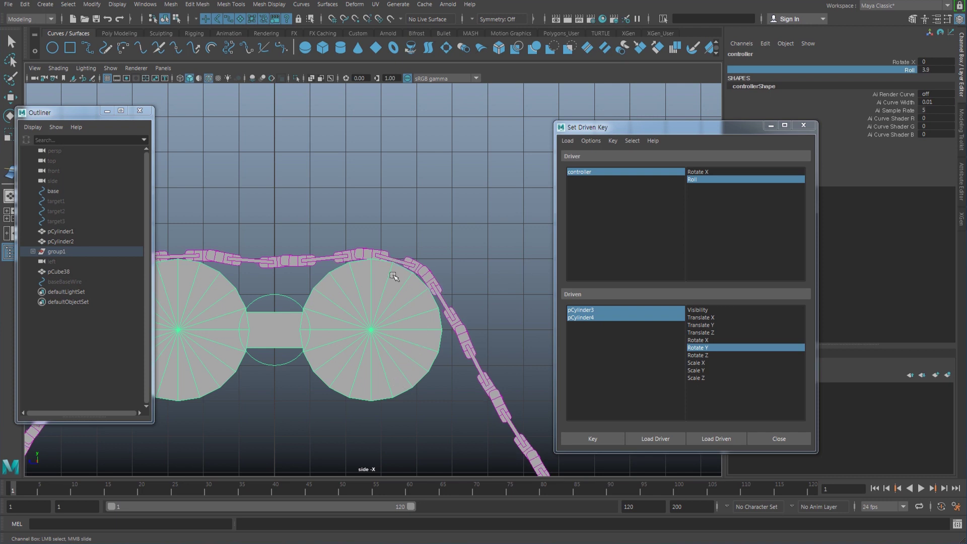
Step: Rotate pCylinder3 and pCylinder4 to Rotate Y -18 and key them at Roll 3.9
key("e")
left_click(394, 376)
left_click(217, 374, "shift")
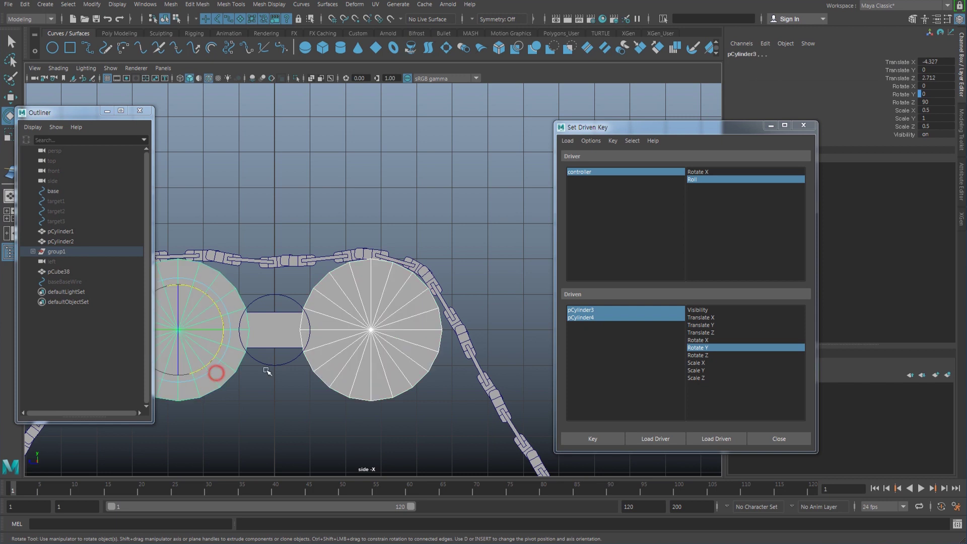
left_click_drag(216, 304, 205, 300)
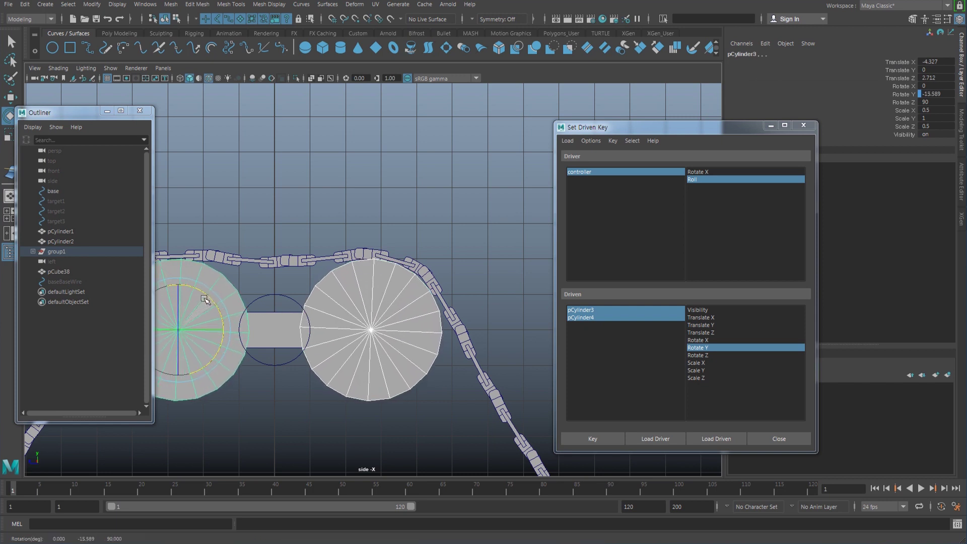
double_click(926, 95)
key("Return")
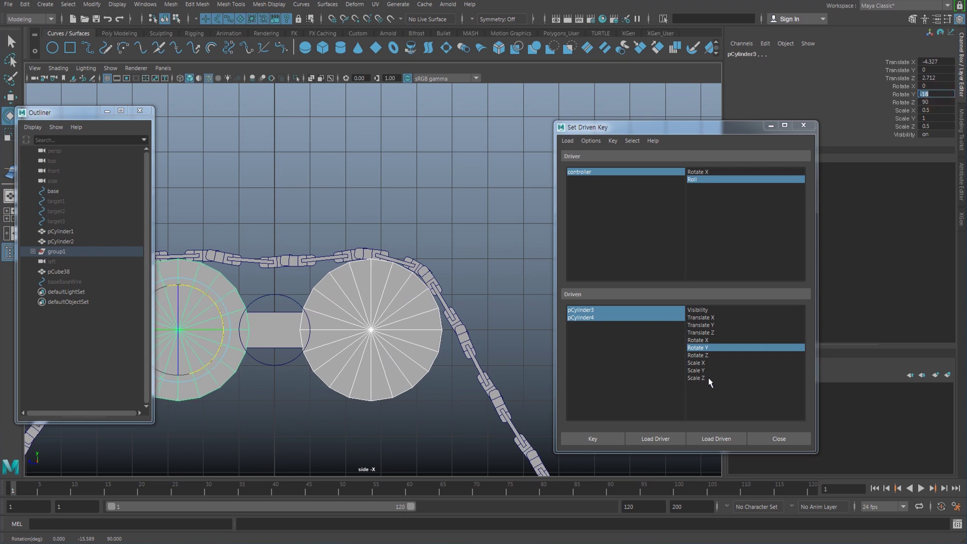
left_click(605, 438)
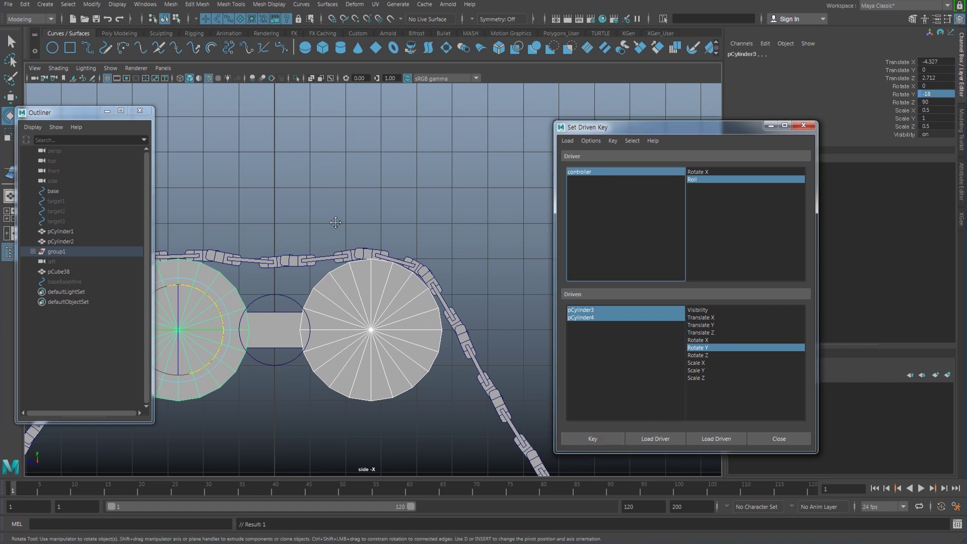
middle_click_drag(335, 222, 357, 220, "alt")
left_click(145, 4)
Step: Set the small wheels' Rotate Y curves to Cycle with Offset pre- and post-infinity in the Graph Editor
mouse_move(176, 52)
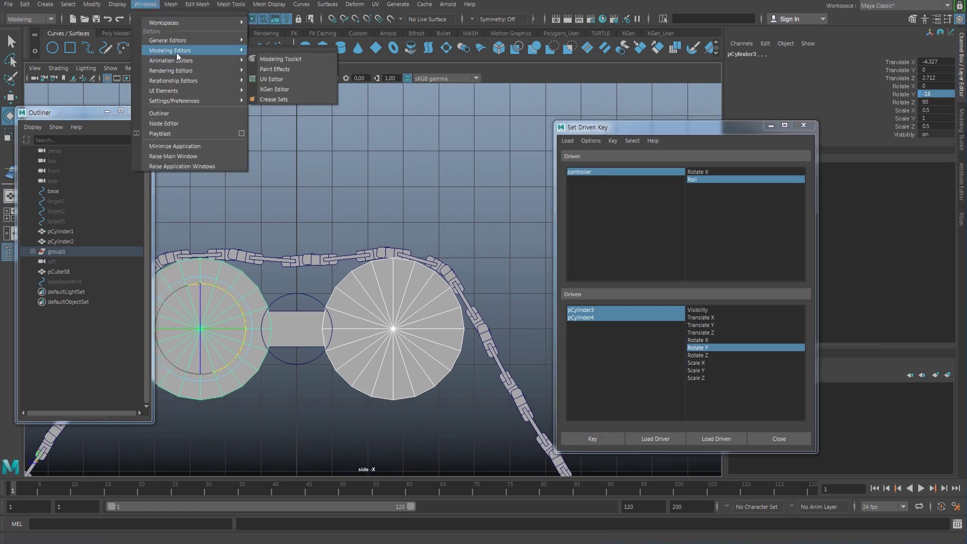
left_click(274, 64)
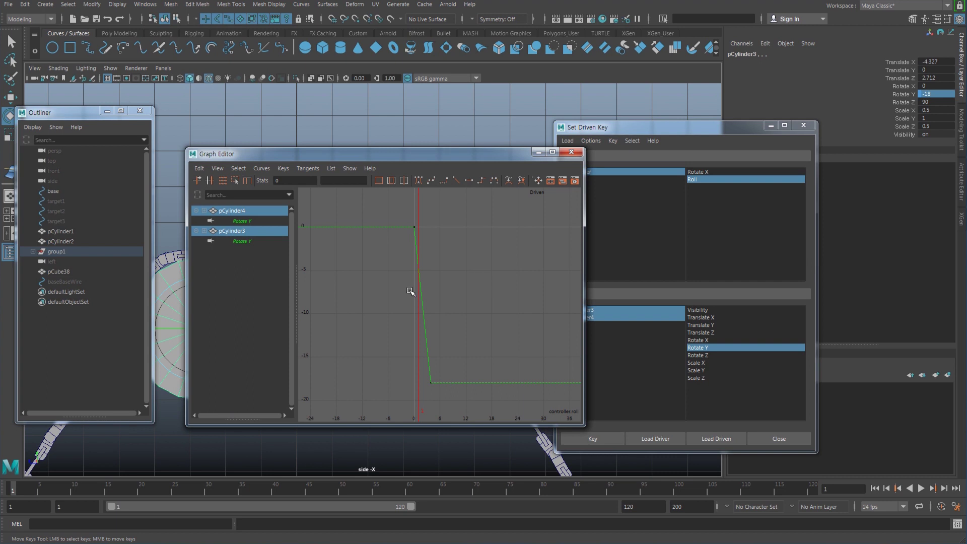
left_click_drag(392, 216, 474, 393)
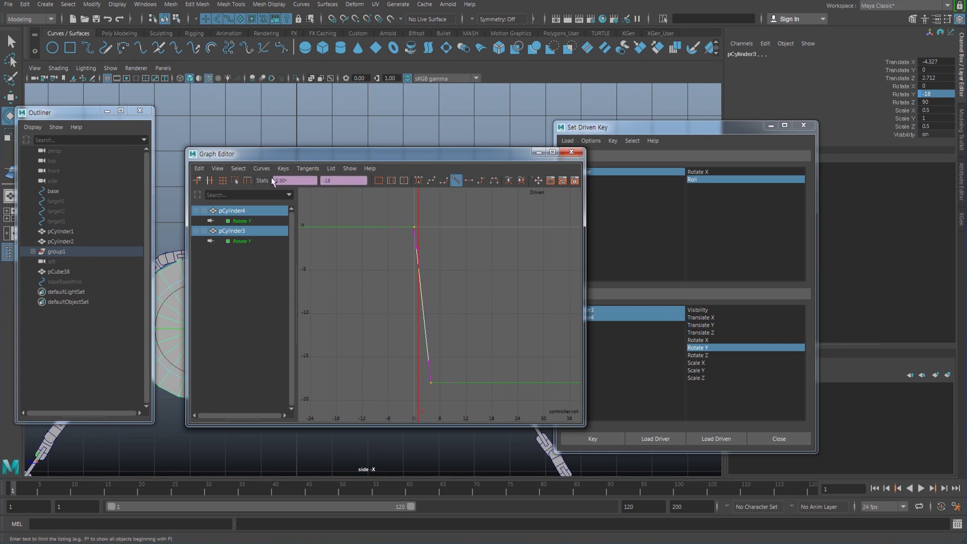
left_click(261, 169)
mouse_move(290, 196)
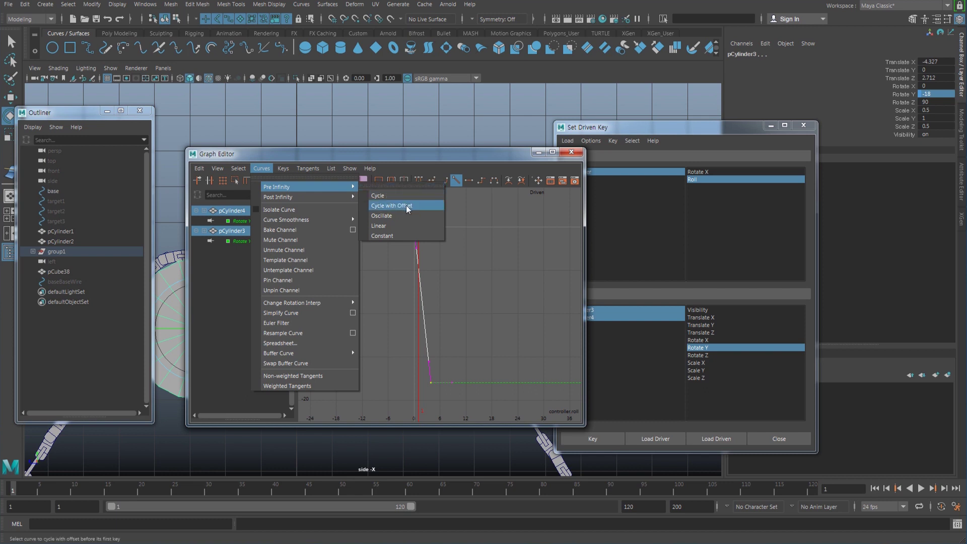
left_click(412, 205)
left_click(261, 168)
mouse_move(327, 197)
left_click(394, 215)
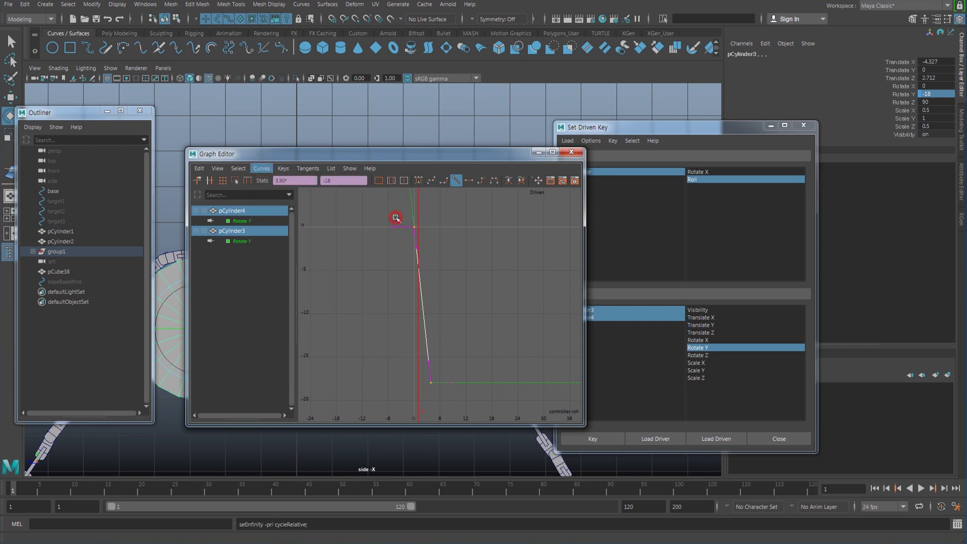
key("f")
right_click_drag(527, 298, 433, 293, "alt")
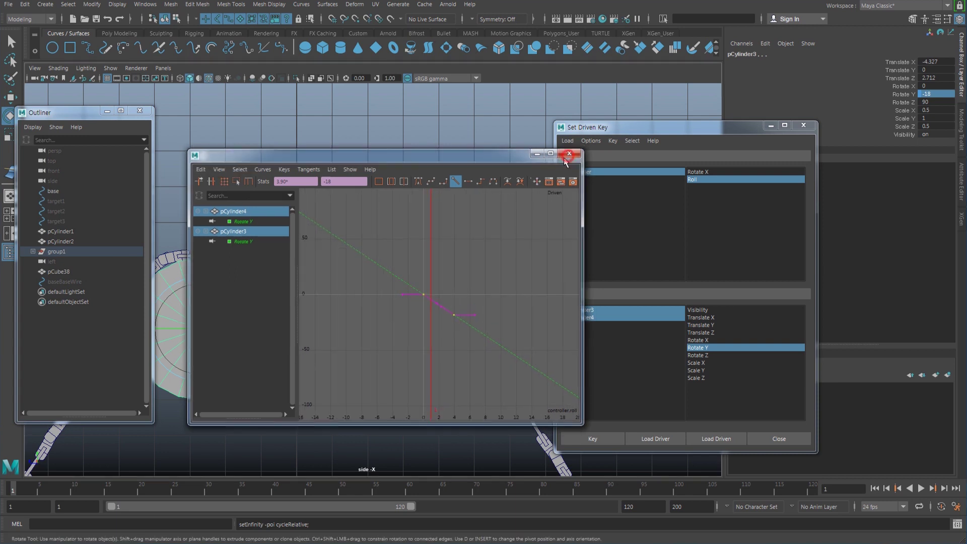
left_click(571, 152)
Step: Switch to the perspective view and orbit to a flatter view of the tank
key("space")
left_click_drag(374, 293, 402, 353)
scroll(373, 280, "down", 3)
scroll(373, 312, "down", 3)
scroll(401, 269, "up", 3)
left_click_drag(402, 269, 402, 291, "alt")
Step: Select the controller and raise its Roll to 12.8
key("w")
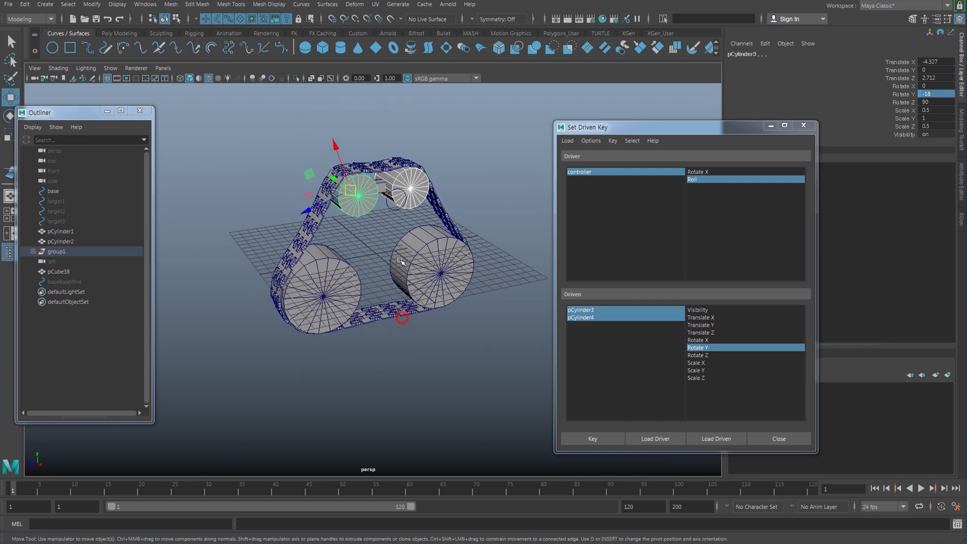
left_click(393, 211)
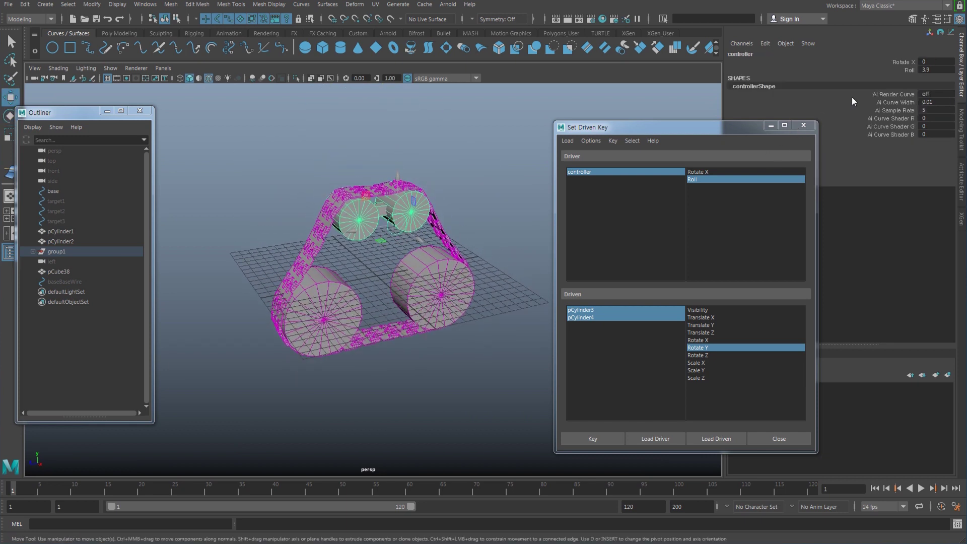
left_click(907, 70)
middle_click_drag(428, 321, 460, 355)
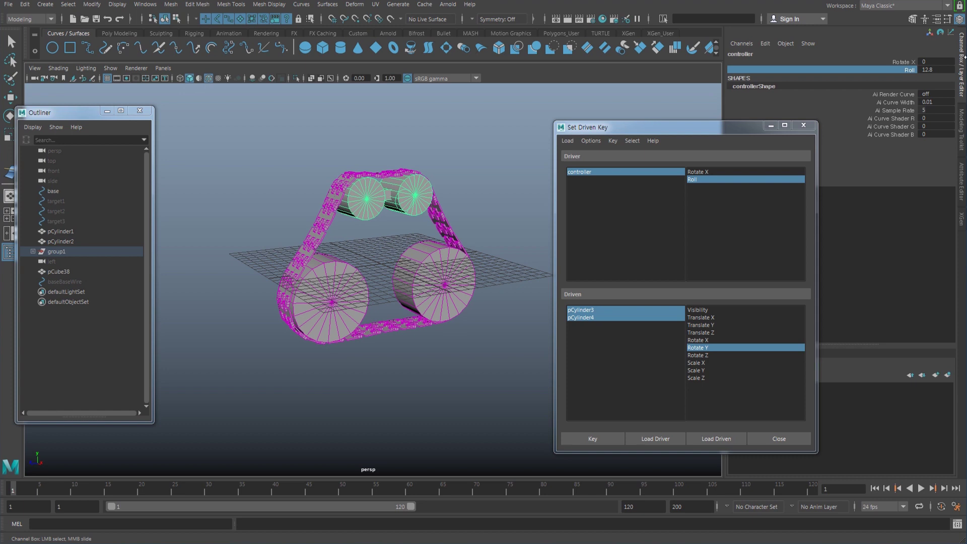
Step: Lower the controller's Rotate X to -19.481, inspect the upper wheels, then select target1 and target2
left_click(909, 62)
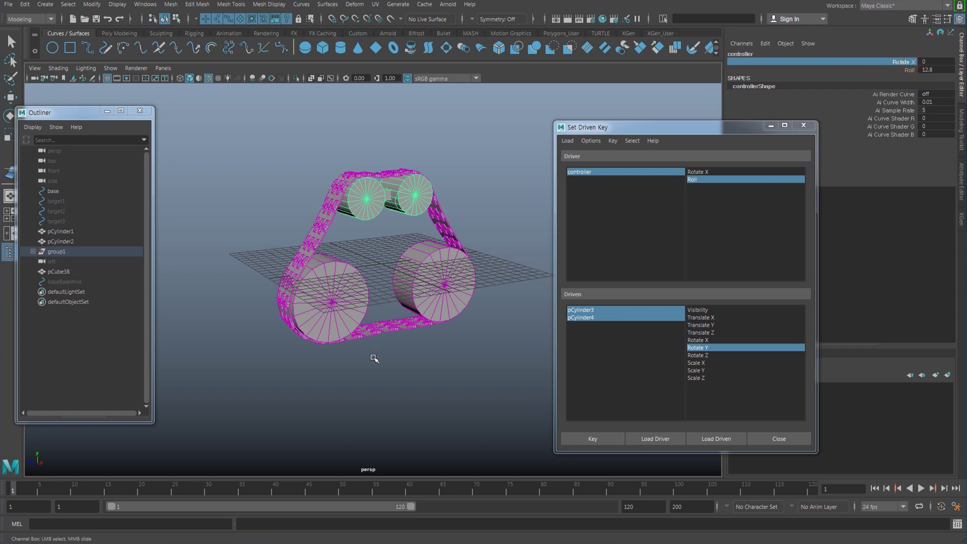
middle_click_drag(397, 357, 364, 368)
middle_click_drag(389, 308, 358, 387, "alt")
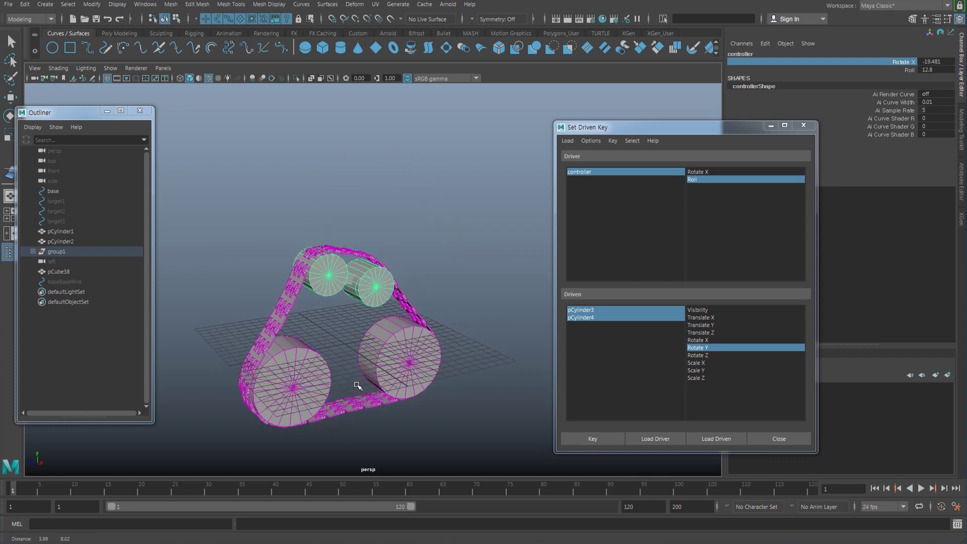
right_click_drag(358, 386, 528, 417, "alt")
left_click_drag(297, 340, 360, 363, "alt")
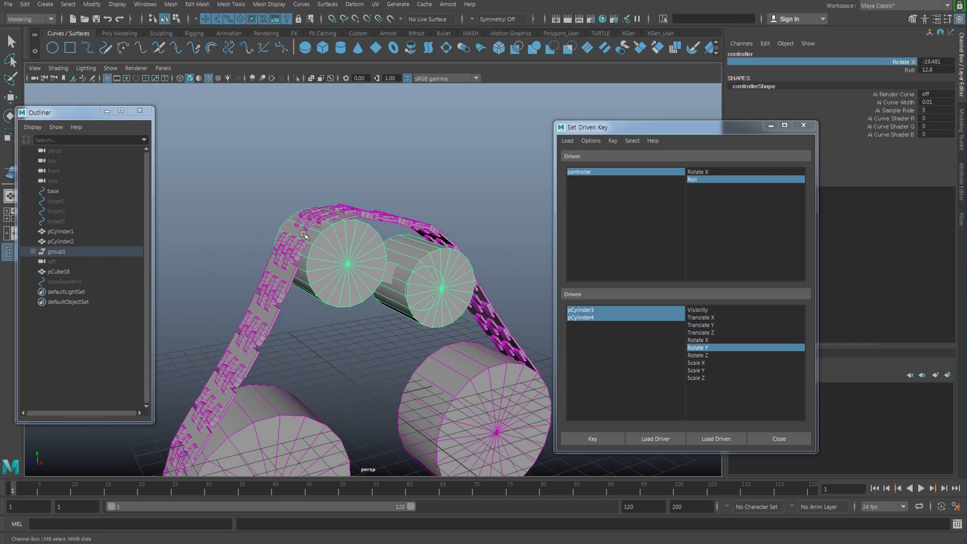
mouse_move(319, 276)
left_mouse_down("alt")
mouse_move(331, 290)
mouse_move(309, 267)
left_mouse_up("alt")
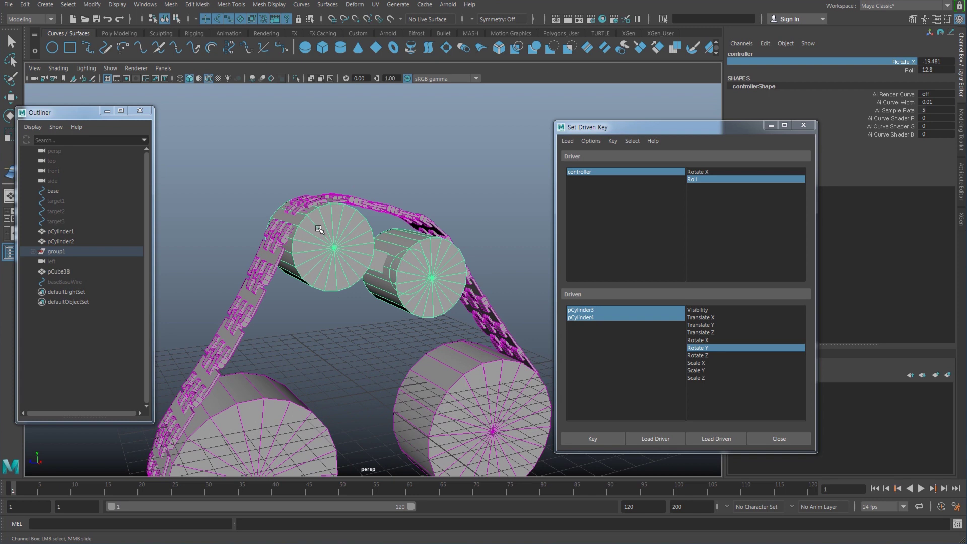
left_click_drag(352, 289, 364, 285, "alt")
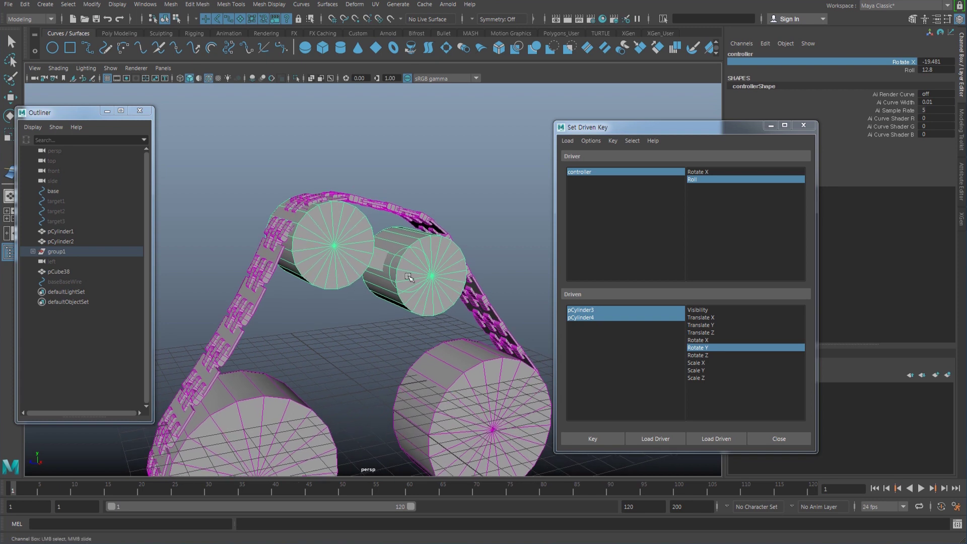
left_click(59, 201)
left_click(58, 211)
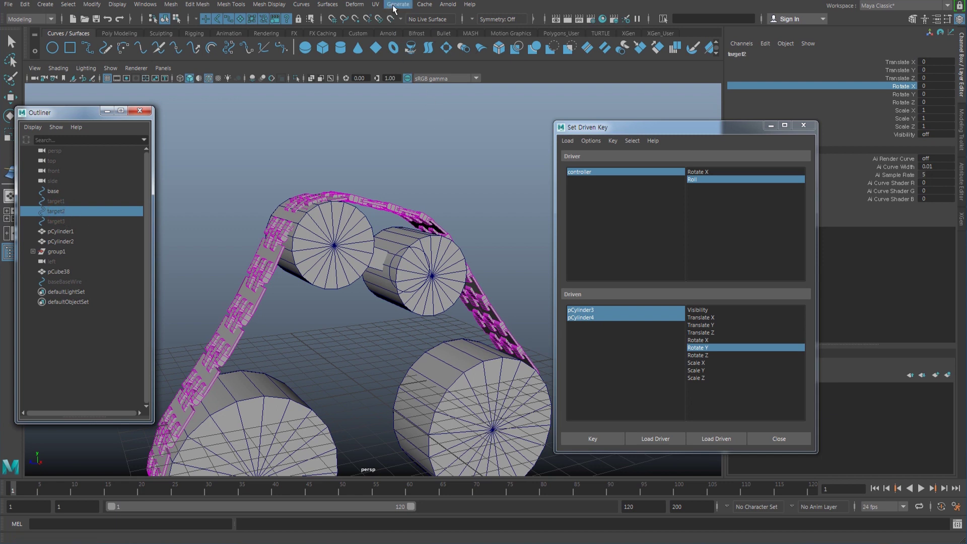
Step: Add target2 to the existing blend shape via Deform > Edit > Blend Shape > Add
left_click(354, 5)
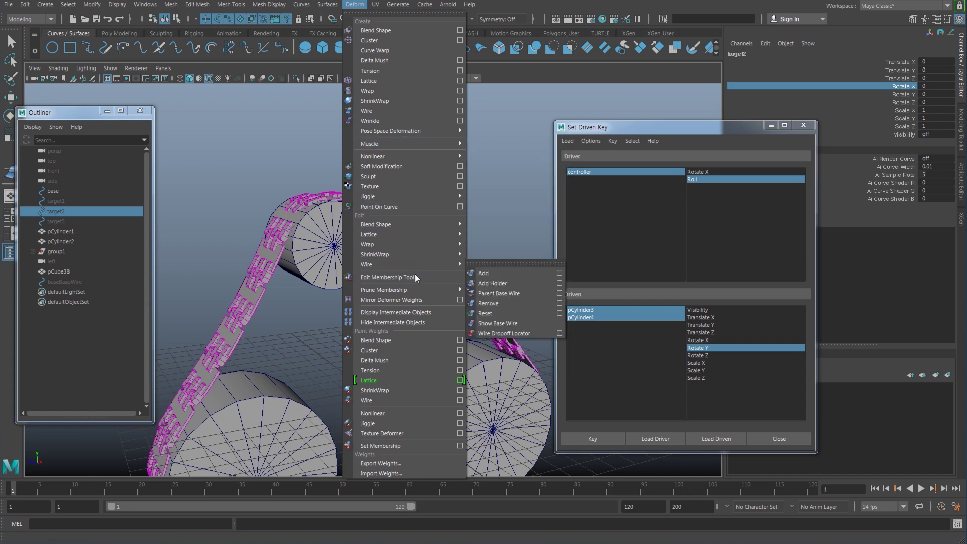
mouse_move(398, 225)
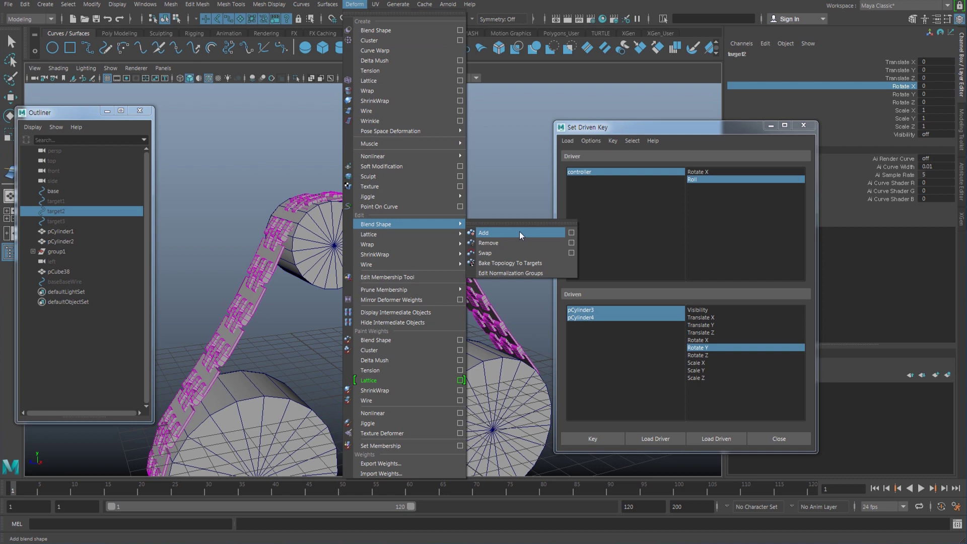
left_click(500, 232)
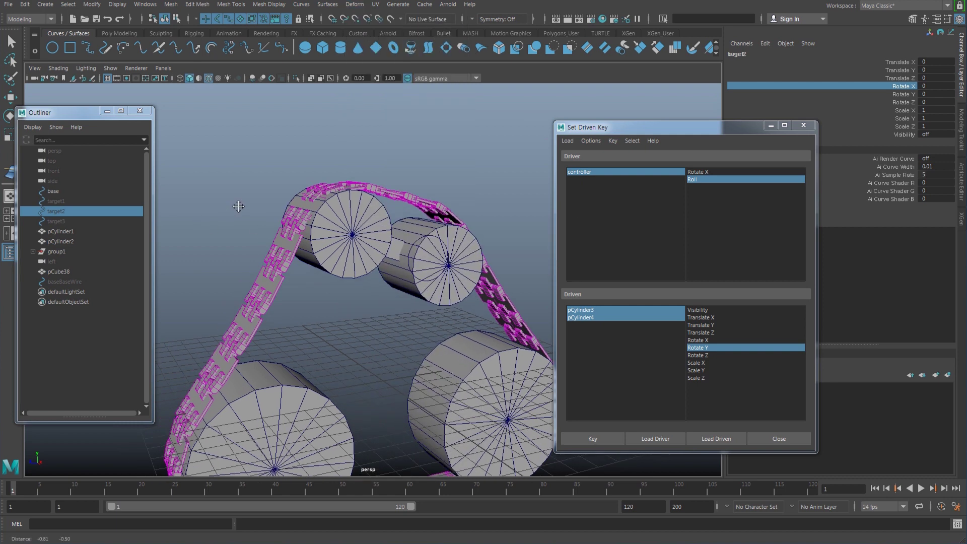
Step: Select the controller and reset its Roll to 0
scroll(352, 262, "down", 5)
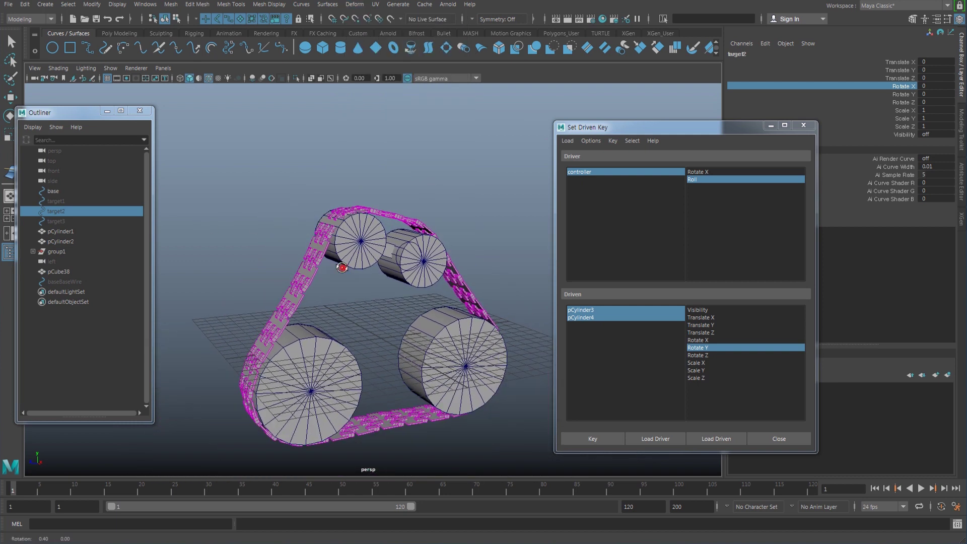
left_click_drag(357, 272, 371, 268, "alt")
left_click_drag(397, 303, 402, 278, "alt")
left_click(402, 276)
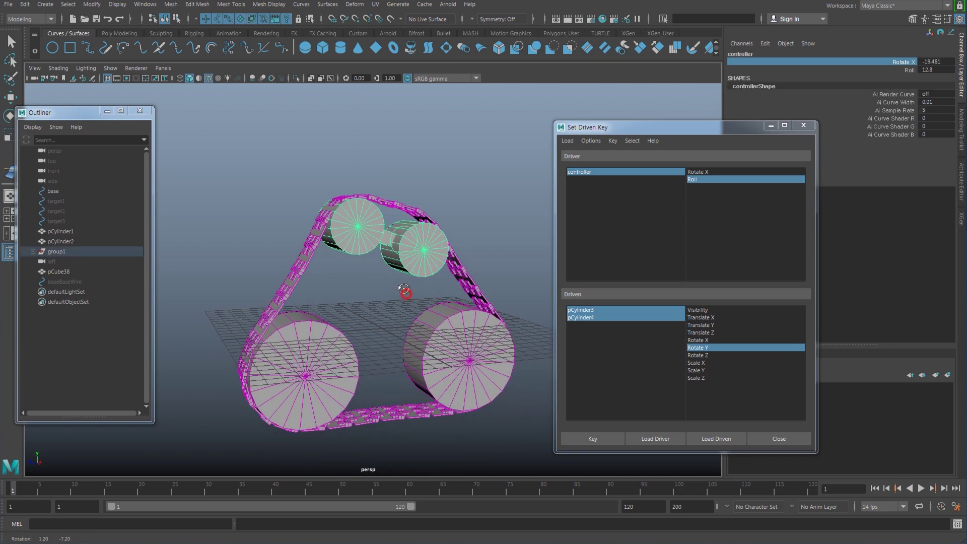
left_click(938, 70)
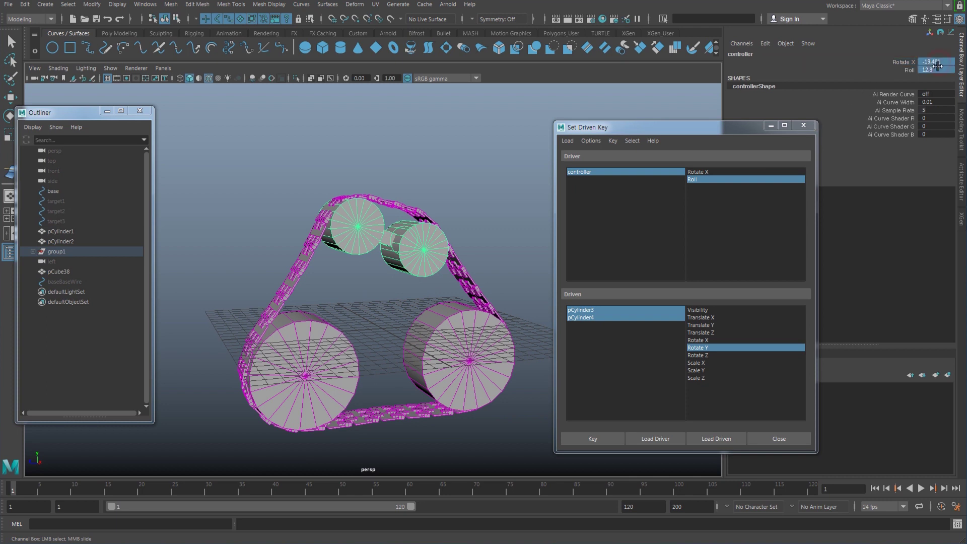
type("0")
key("Return")
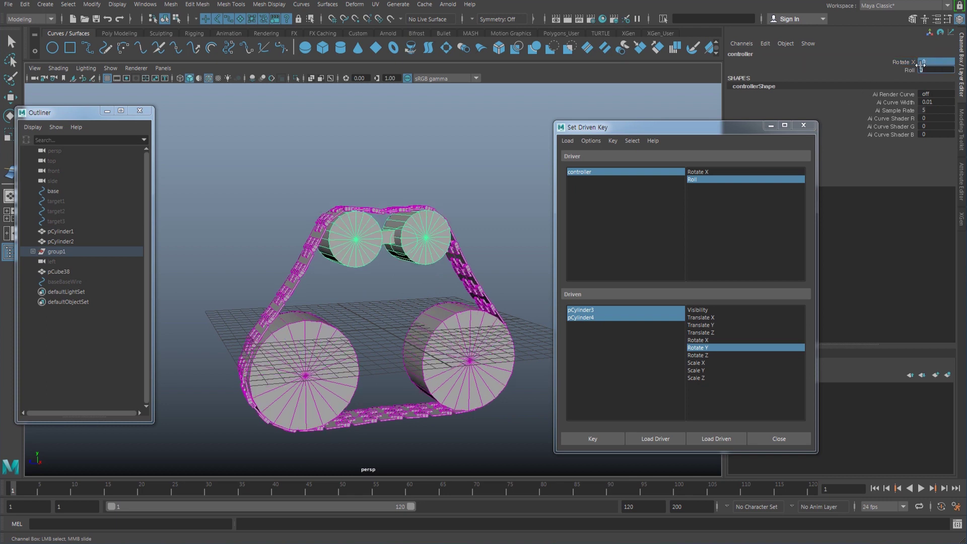